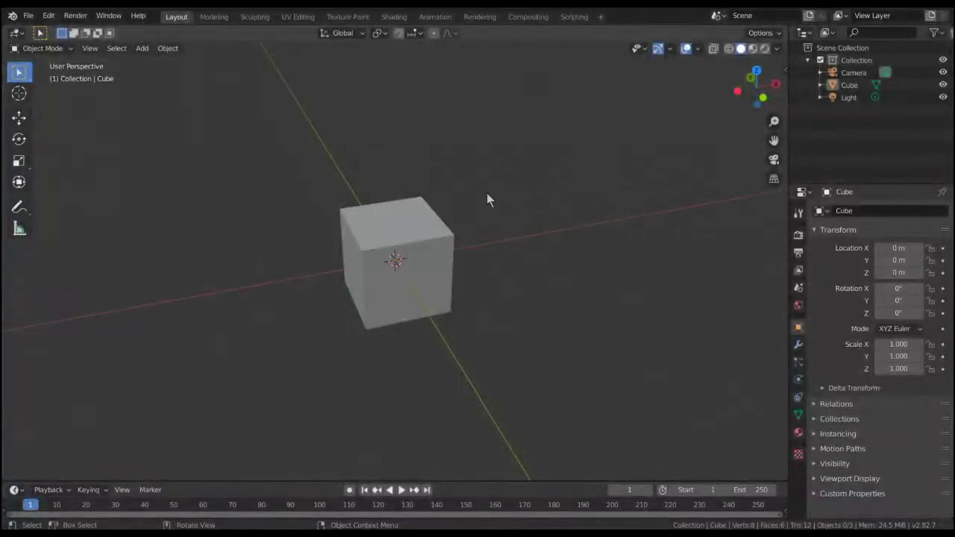
# Select the cube's top back edge and bevel it about 1.5 m wide with 5 segments
pyautogui.moveTo(355, 115); pyautogui.dragTo(640, 214, button='middle')
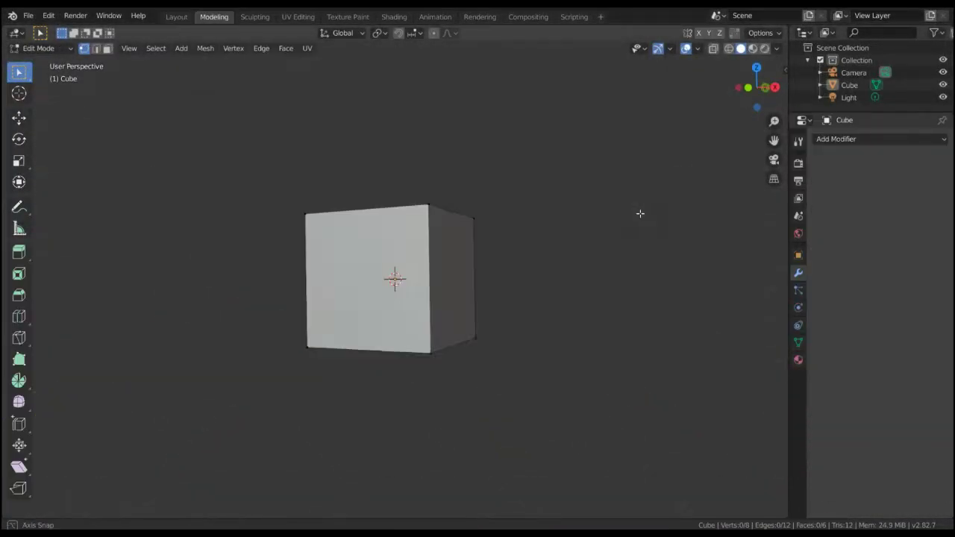
pyautogui.moveTo(619, 149); pyautogui.dragTo(374, 216)
pyautogui.moveTo(373, 216)
pyautogui.mouseDown(button='middle')
pyautogui.moveTo(554, 252)
pyautogui.moveTo(579, 246)
pyautogui.mouseUp(button='middle')
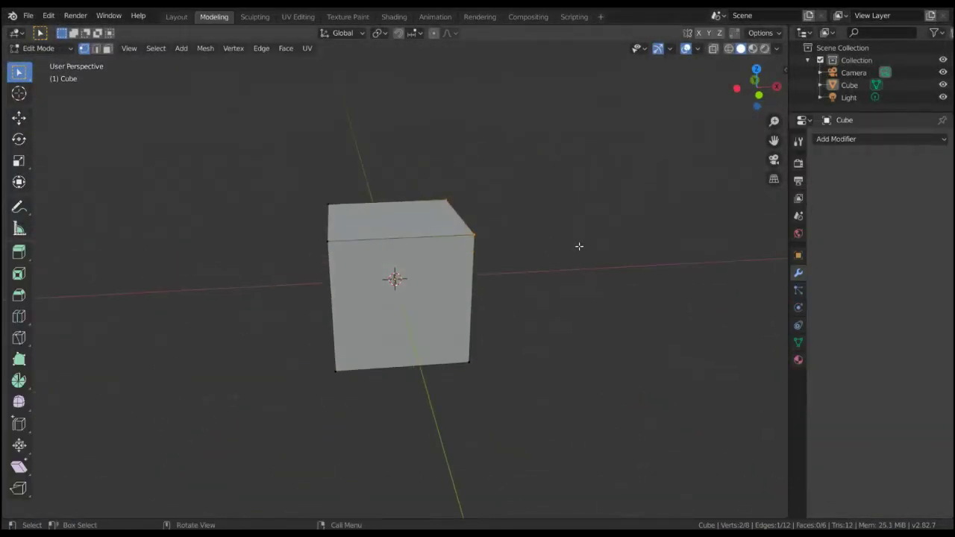
pyautogui.hotkey('ctrl', 'b')
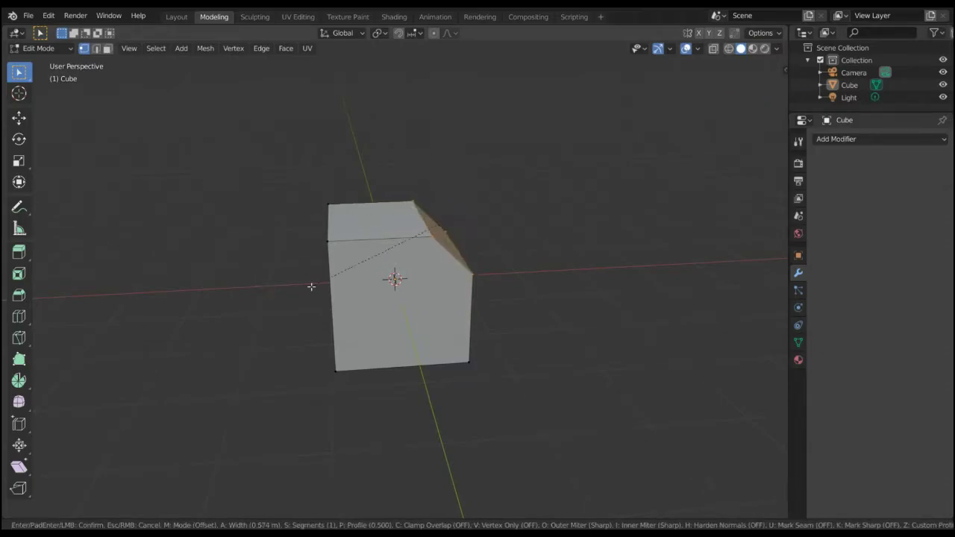
pyautogui.scroll(1, 229, 227)
pyautogui.scroll(1, 230, 227)
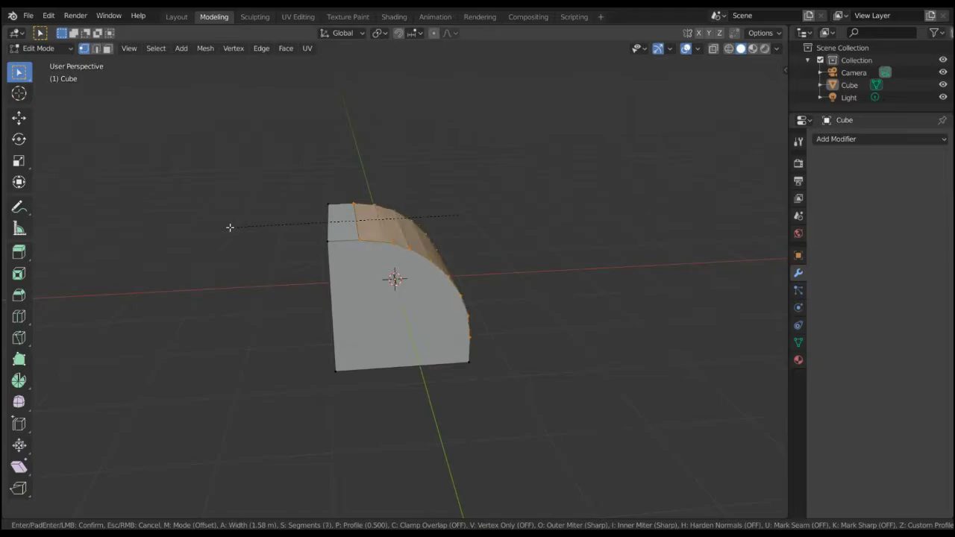
pyautogui.scroll(4, 230, 227)
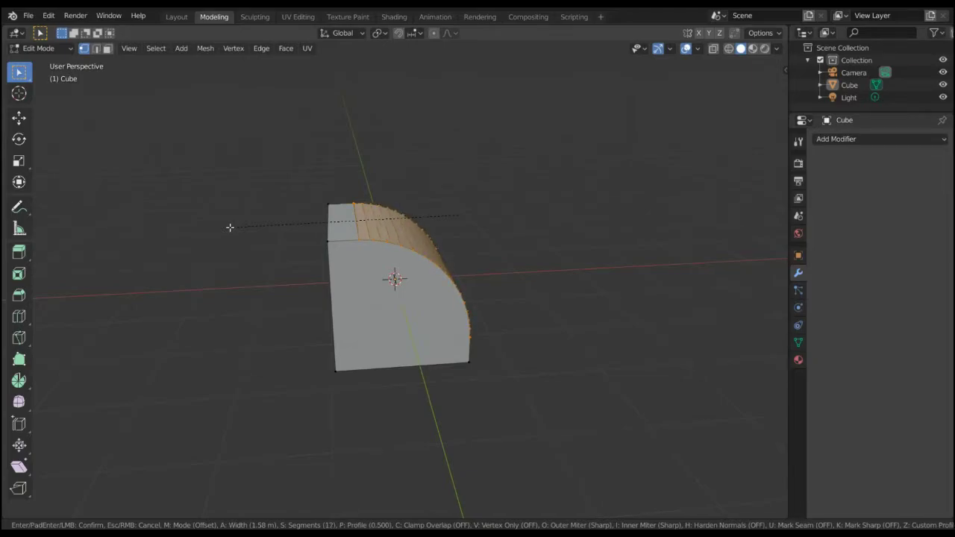
pyautogui.scroll(-1, 258, 233)
pyautogui.scroll(-2, 246, 237)
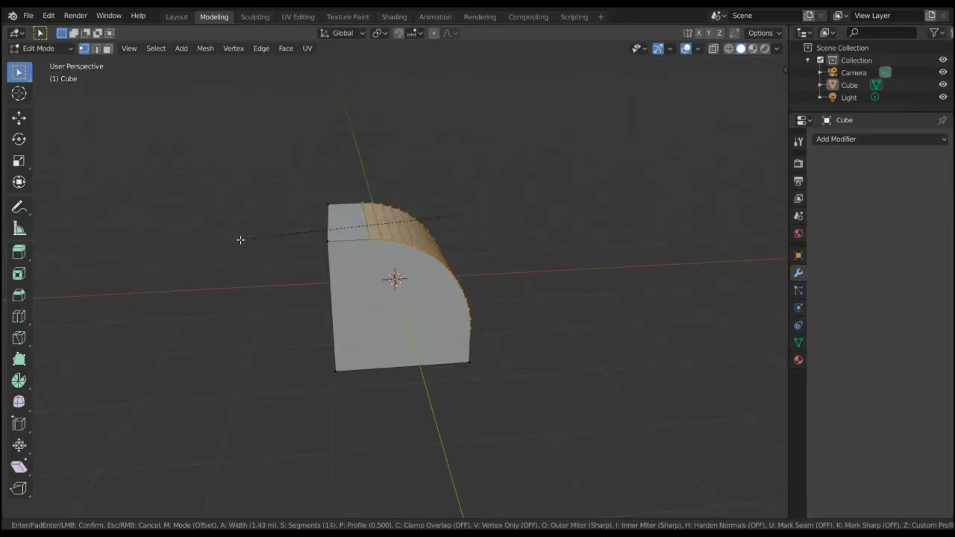
pyautogui.scroll(-5, 240, 240)
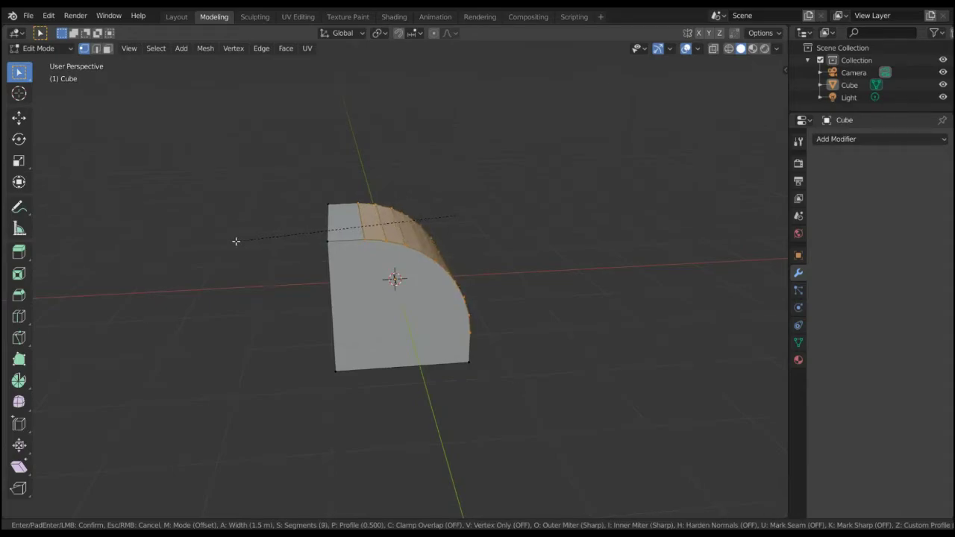
pyautogui.scroll(-4, 236, 241)
# Confirm the bevel and select every vertex of the block through X-ray
pyautogui.click(235, 241)
pyautogui.moveTo(233, 241)
pyautogui.mouseDown(button='middle')
pyautogui.moveTo(465, 229)
pyautogui.moveTo(423, 186)
pyautogui.moveTo(378, 215)
pyautogui.moveTo(574, 203)
pyautogui.mouseUp(button='middle')
pyautogui.click(574, 203)
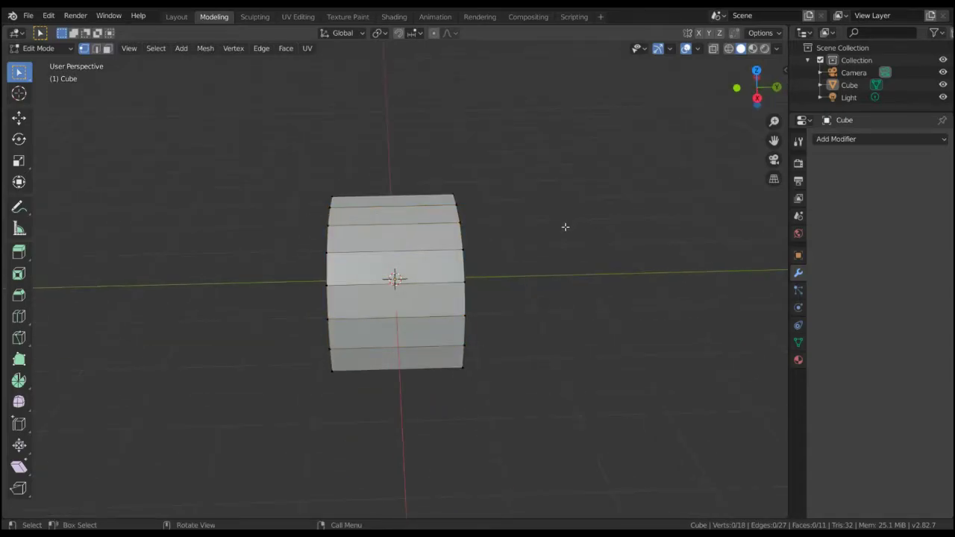
pyautogui.hotkey('ctrl', 'z')
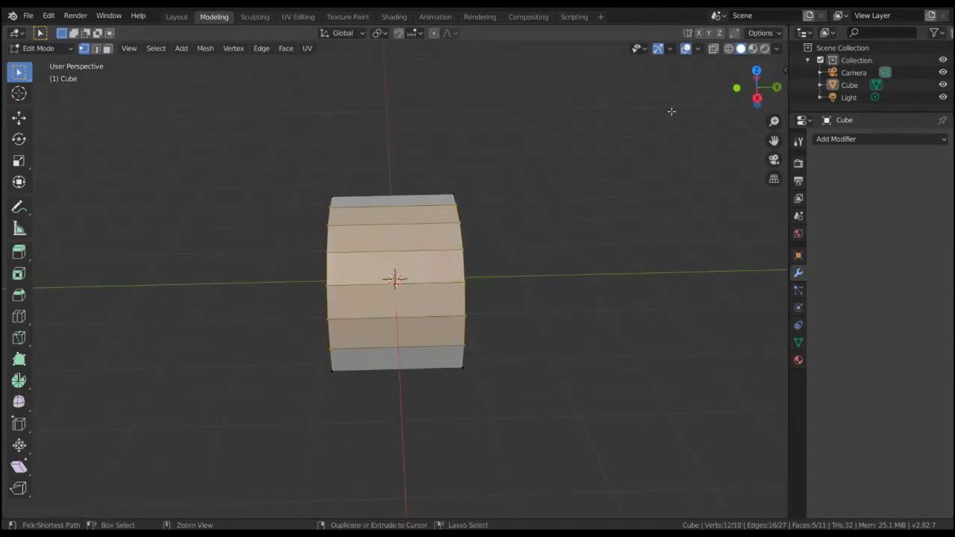
pyautogui.click(611, 221)
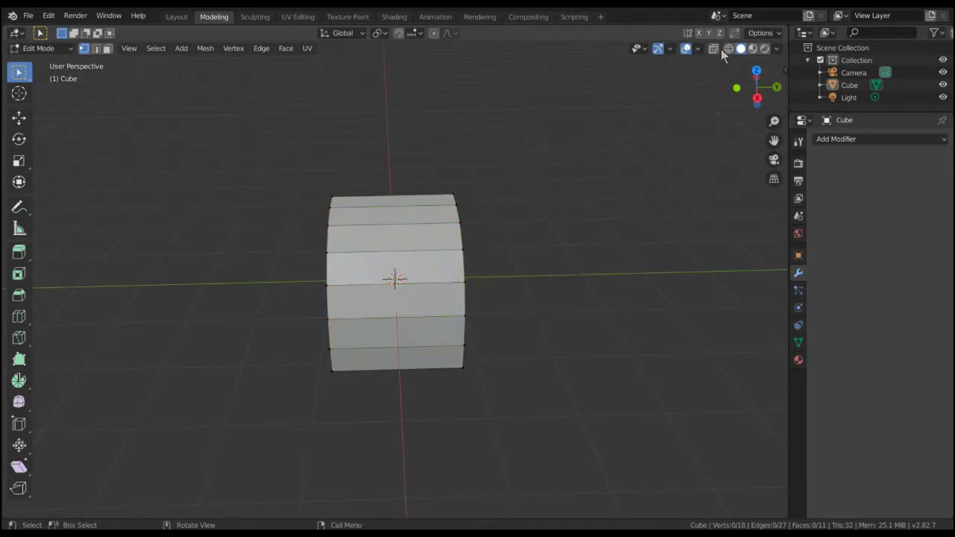
pyautogui.click(715, 49)
pyautogui.moveTo(167, 107); pyautogui.dragTo(583, 509)
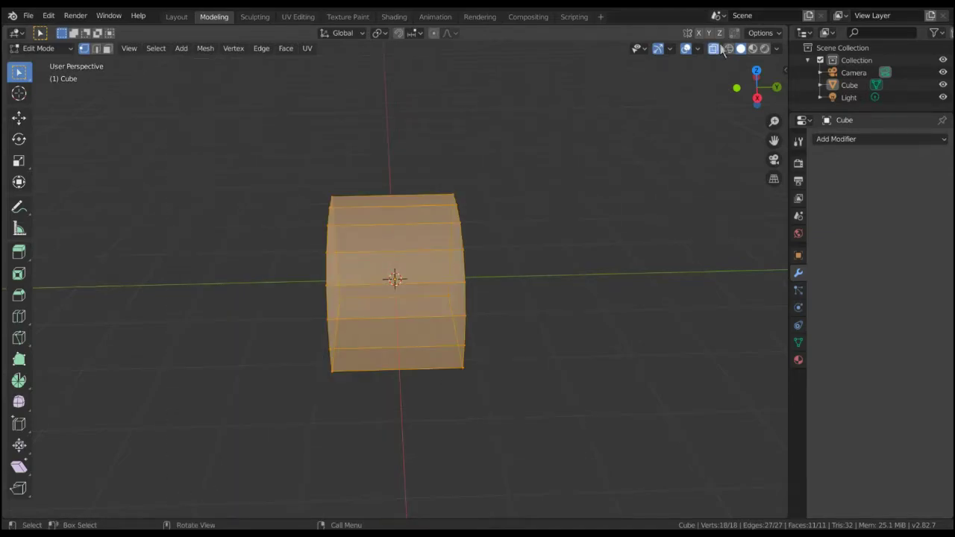
pyautogui.click(713, 50)
# Add two vertical loop cuts across the block, left centred without sliding
pyautogui.hotkey('ctrl', 'r')
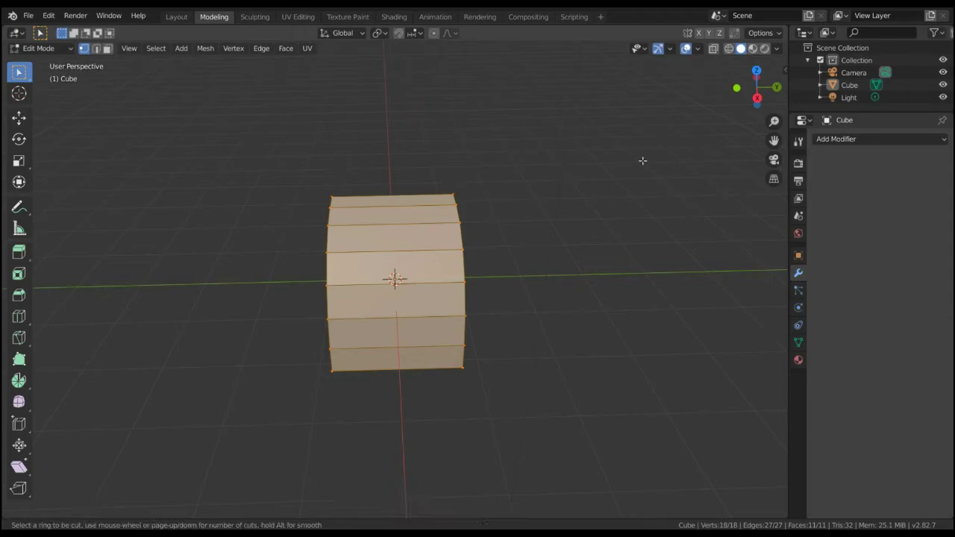
pyautogui.scroll(1, 435, 267)
pyautogui.click(435, 267)
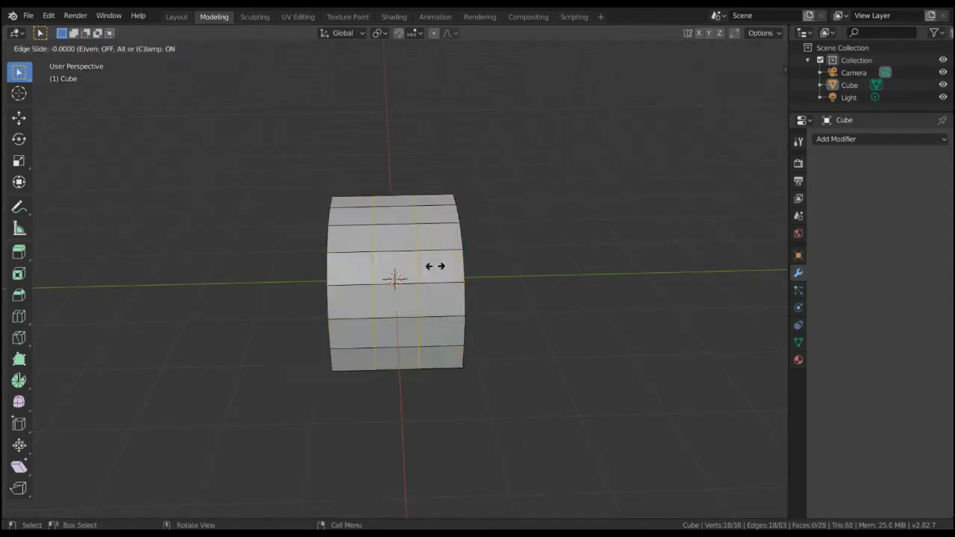
pyautogui.rightClick(436, 266)
# Scale the two loop cuts along Y to spread them toward the block's sides
pyautogui.press('s')
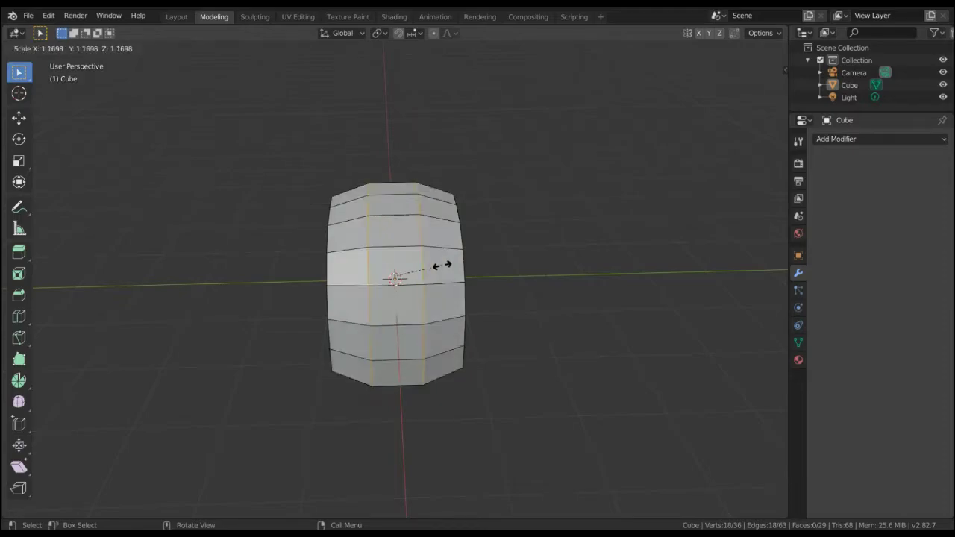
pyautogui.press('y')
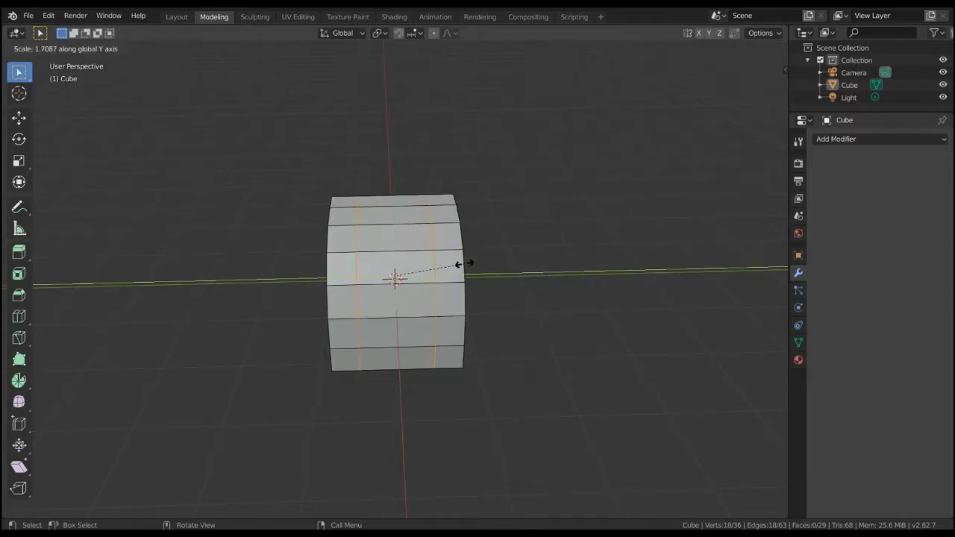
pyautogui.click(467, 264)
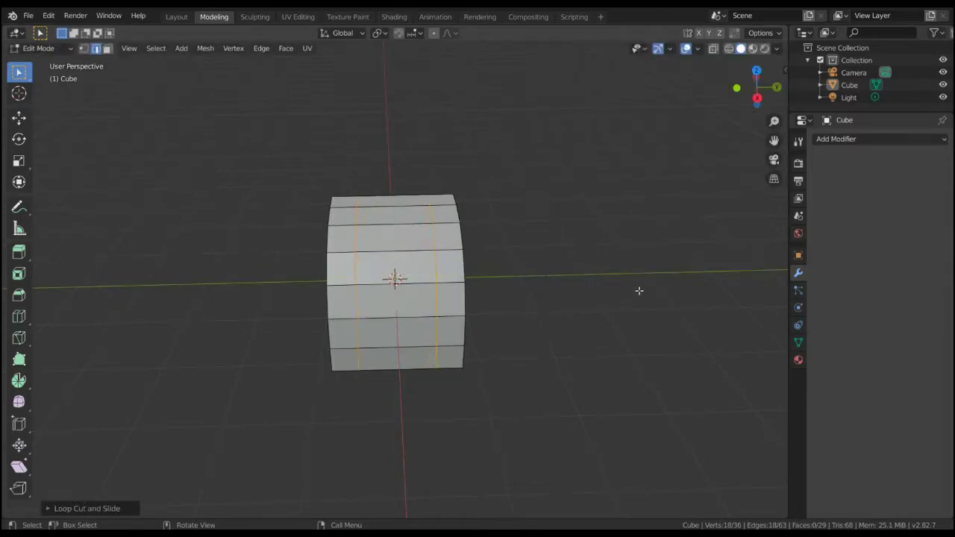
pyautogui.moveTo(614, 267)
pyautogui.mouseDown(button='middle')
pyautogui.moveTo(646, 256)
pyautogui.moveTo(616, 271)
pyautogui.mouseUp(button='middle')
pyautogui.click(604, 256)
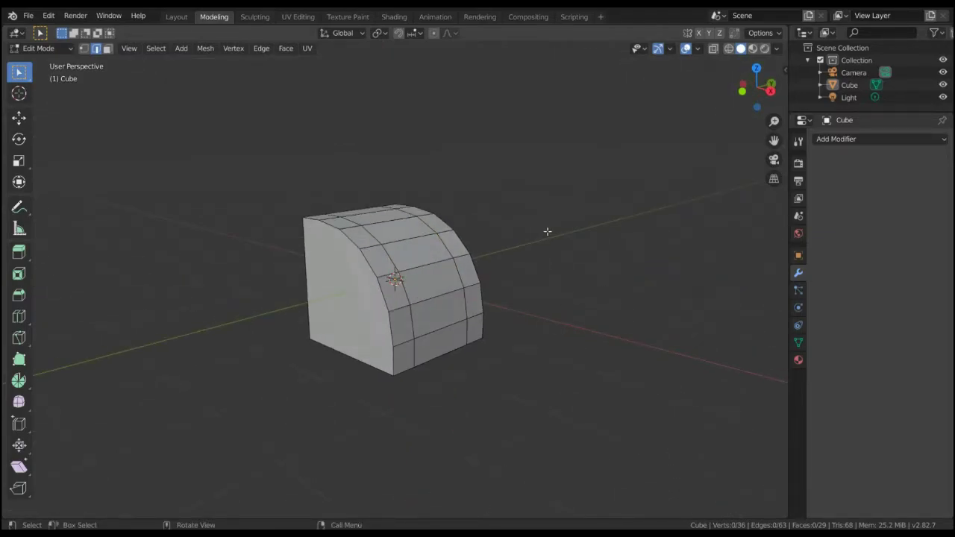
# Select the curved edge path from the rounded side's top corner down to its bottom corner
pyautogui.moveTo(547, 232); pyautogui.dragTo(497, 214, button='middle')
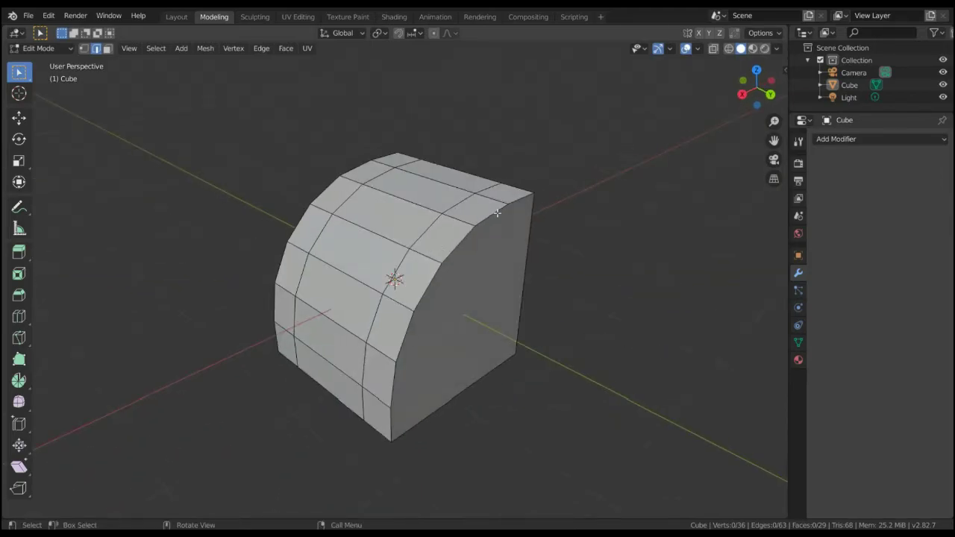
pyautogui.keyDown('shift'); pyautogui.click(518, 197); pyautogui.keyUp('shift')
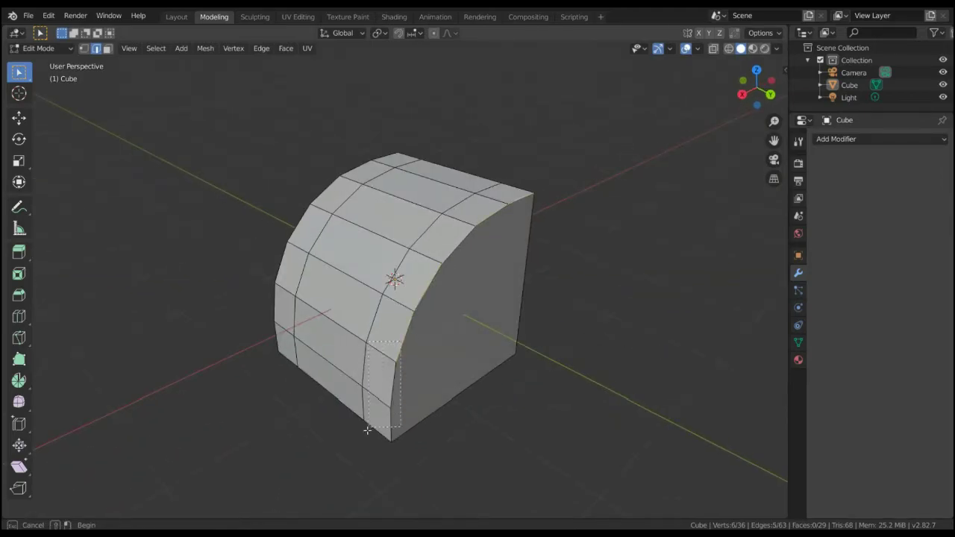
pyautogui.keyDown('ctrl'); pyautogui.click(381, 448); pyautogui.keyUp('ctrl')
pyautogui.moveTo(382, 449); pyautogui.dragTo(372, 307, button='middle')
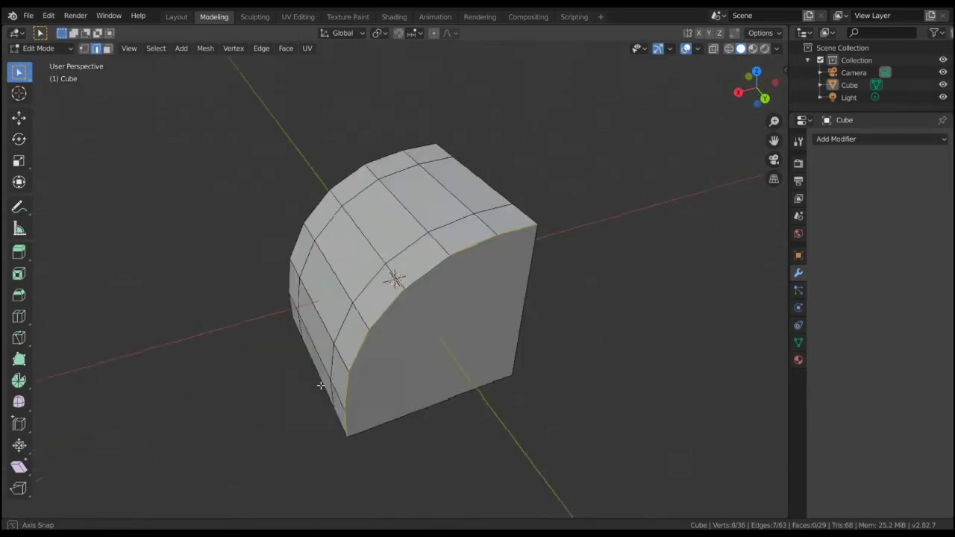
pyautogui.moveTo(399, 273)
pyautogui.mouseDown(button='middle')
pyautogui.moveTo(543, 260)
pyautogui.moveTo(529, 280)
pyautogui.moveTo(280, 227)
pyautogui.mouseUp(button='middle')
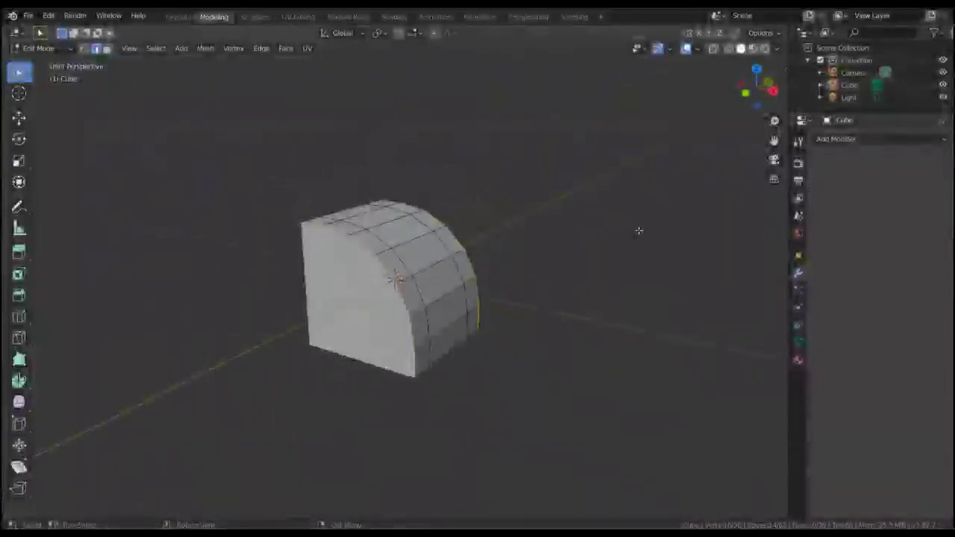
# Scale the selected curved edge, then scale it along the Y axis
pyautogui.press('s')
pyautogui.click(572, 245)
pyautogui.moveTo(572, 245); pyautogui.dragTo(534, 270, button='middle')
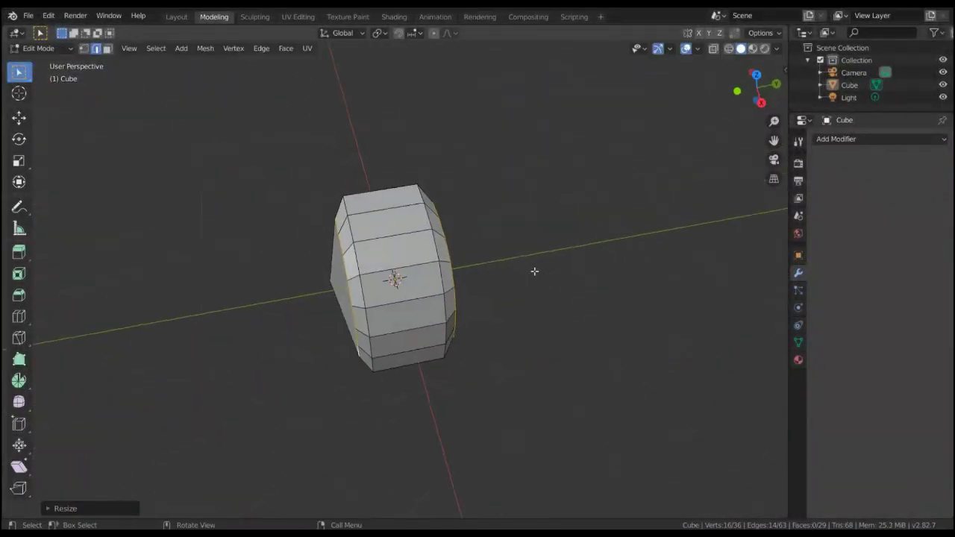
pyautogui.press('s')
pyautogui.press('y')
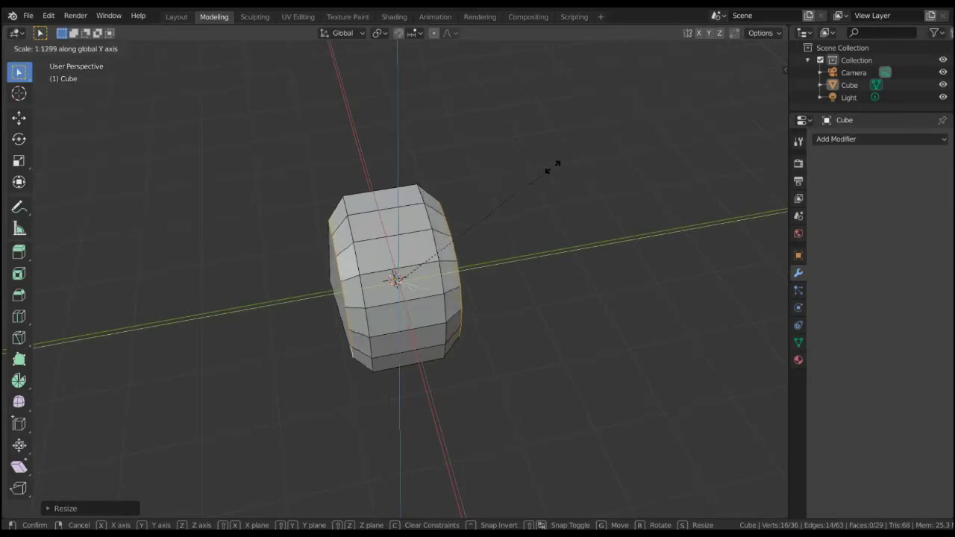
pyautogui.click(572, 161)
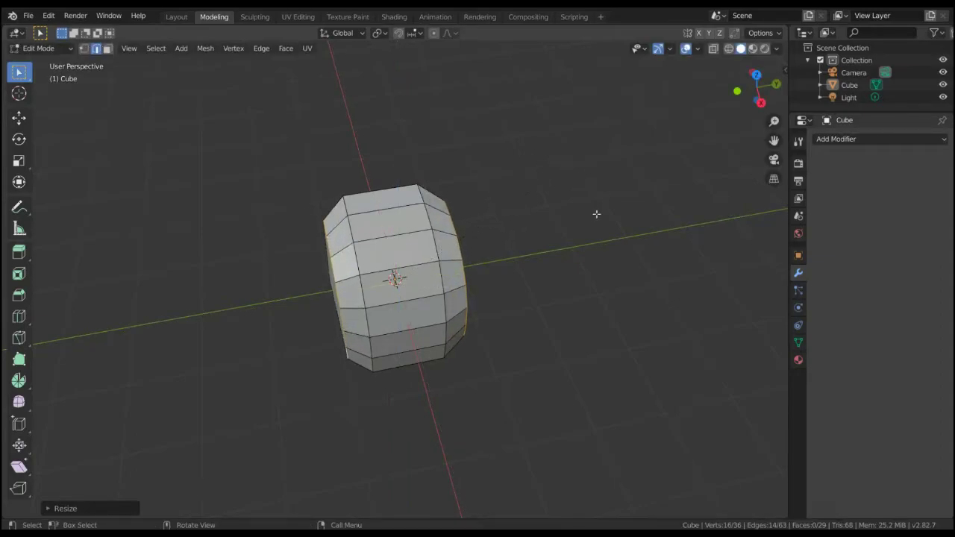
pyautogui.moveTo(597, 213); pyautogui.dragTo(725, 156, button='middle')
# Restore the previous vertex selection and scale it constrained to the X axis
pyautogui.click(668, 230)
pyautogui.scroll(2, 652, 223)
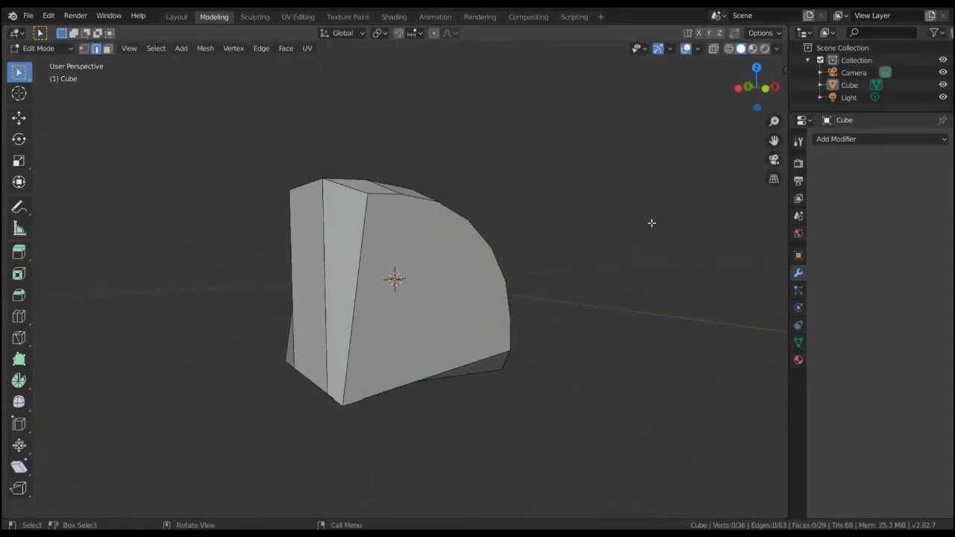
pyautogui.hotkey('ctrl', 'z')
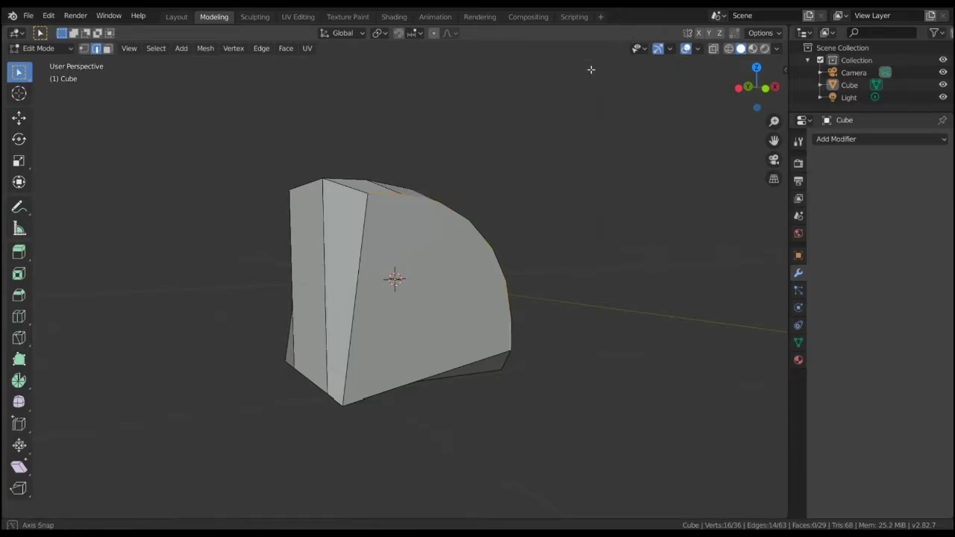
pyautogui.press('s')
pyautogui.press('y')
pyautogui.press('x')
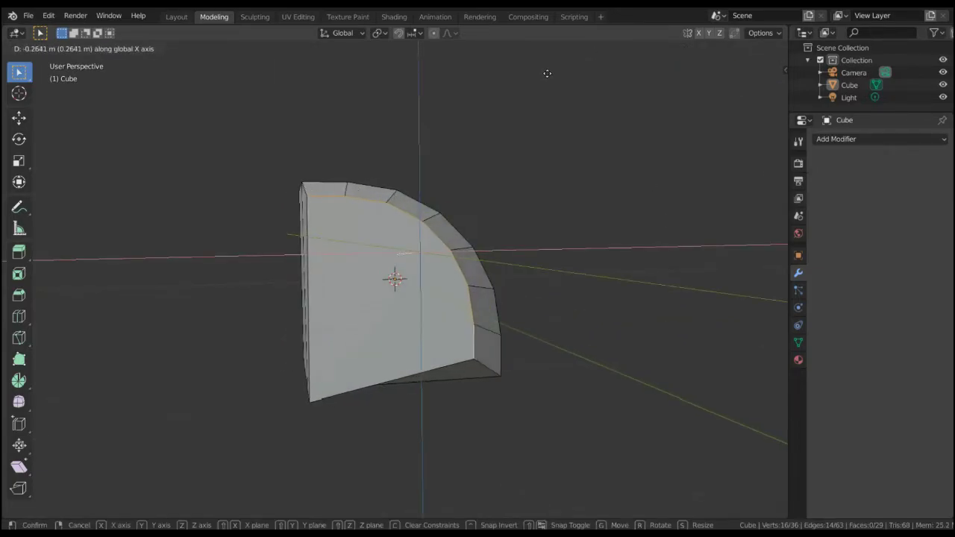
pyautogui.click(548, 75)
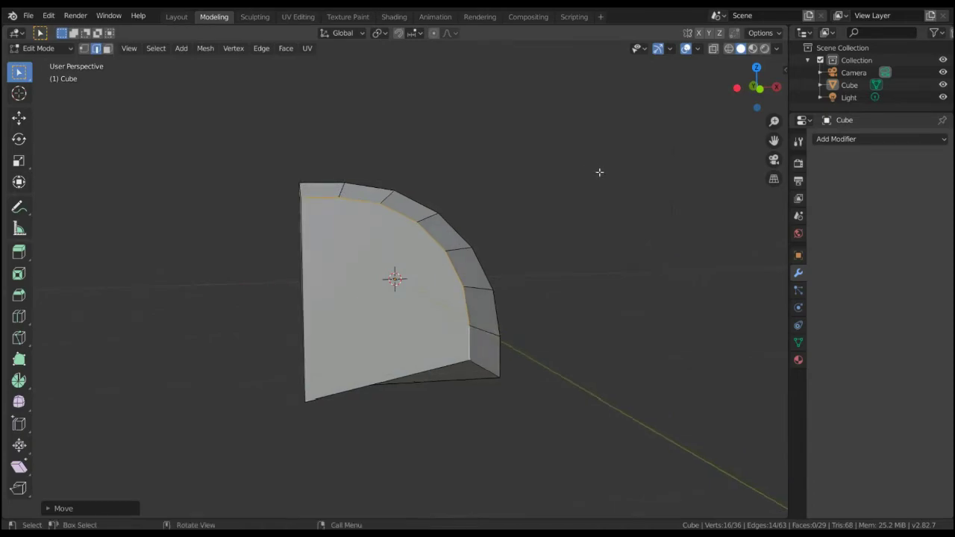
# Move the edge vertices to raise the curved edge, then return to the Layout workspace
pyautogui.press('g')
pyautogui.press('x')
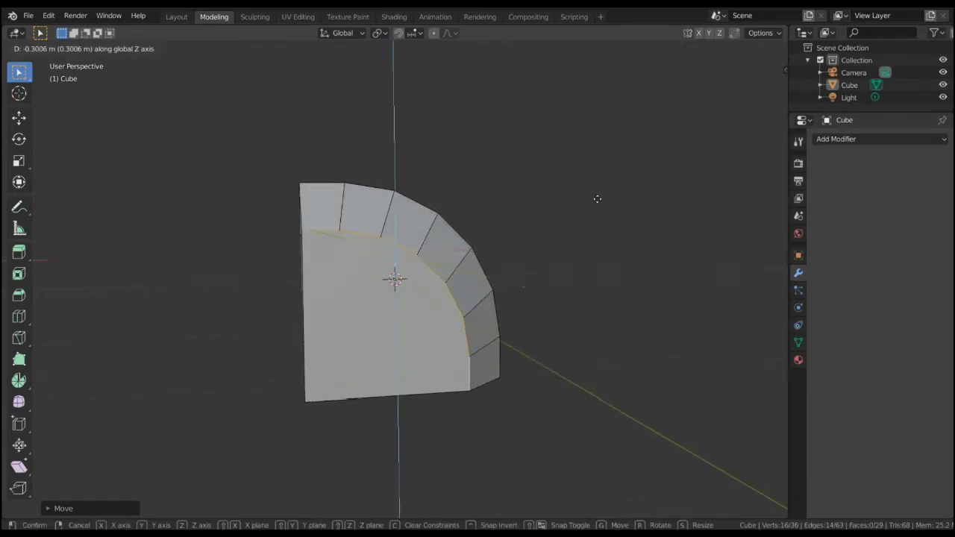
pyautogui.click(642, 185)
pyautogui.moveTo(641, 185); pyautogui.dragTo(492, 225, button='middle')
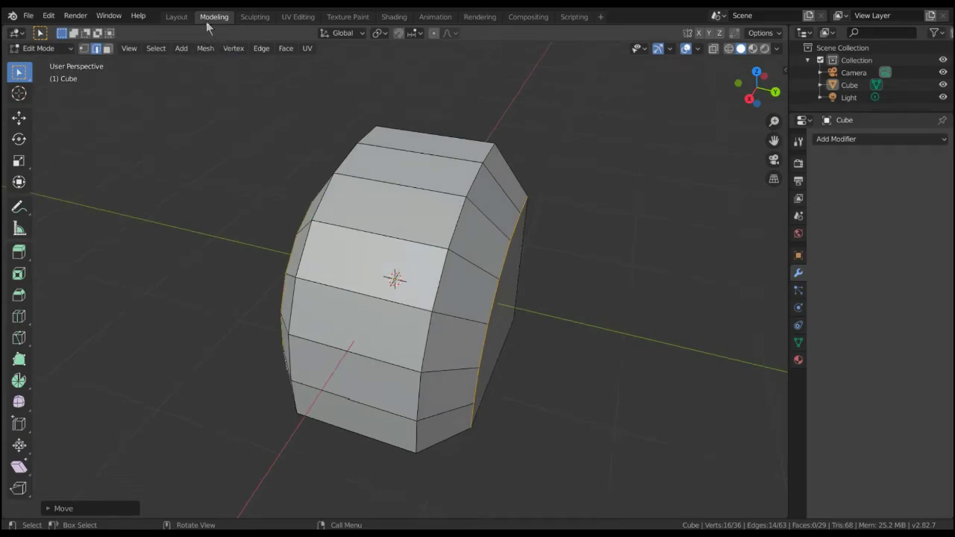
pyautogui.click(176, 17)
pyautogui.moveTo(560, 144)
pyautogui.mouseDown(button='middle')
pyautogui.moveTo(488, 113)
pyautogui.moveTo(486, 121)
pyautogui.mouseUp(button='middle')
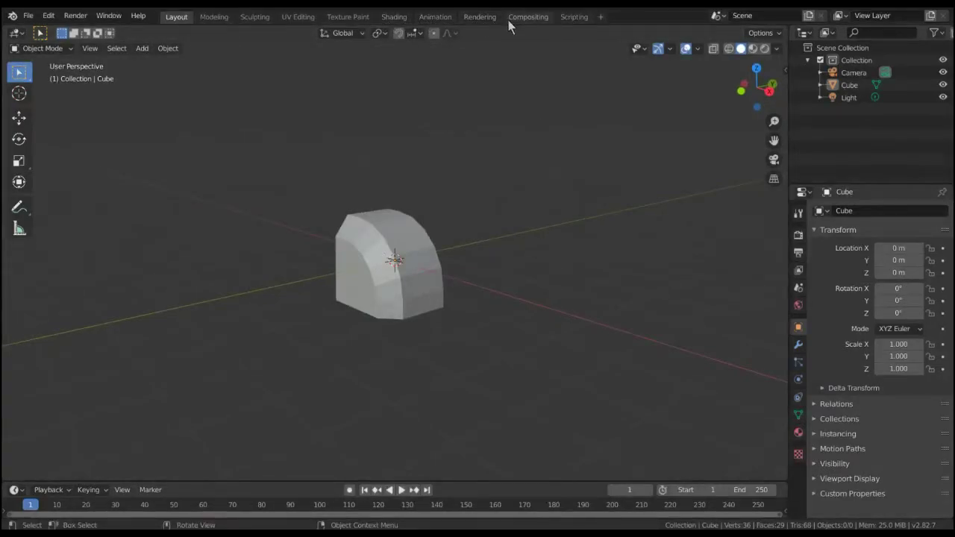
# Look through the Shading, Animation and Rendering workspaces, ending on Compositing
pyautogui.click(508, 20)
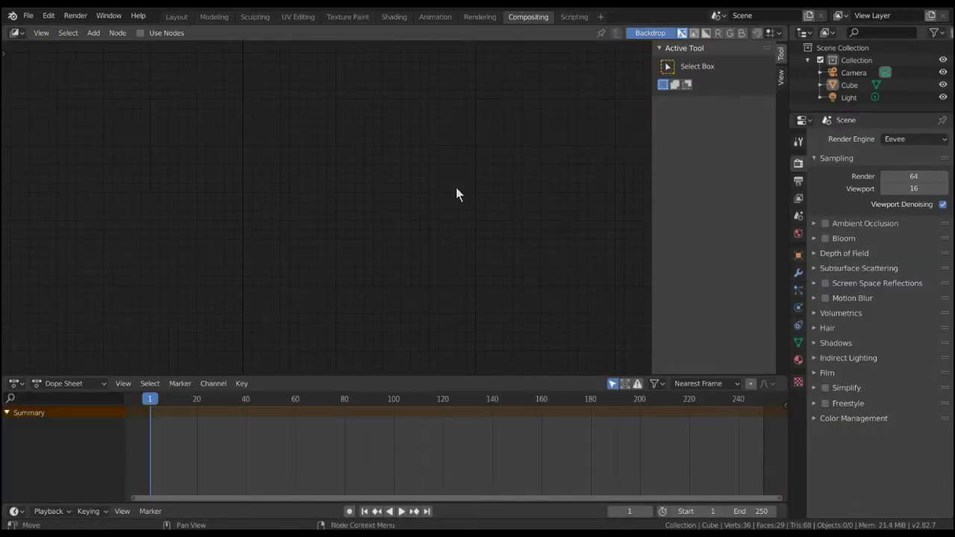
pyautogui.click(395, 16)
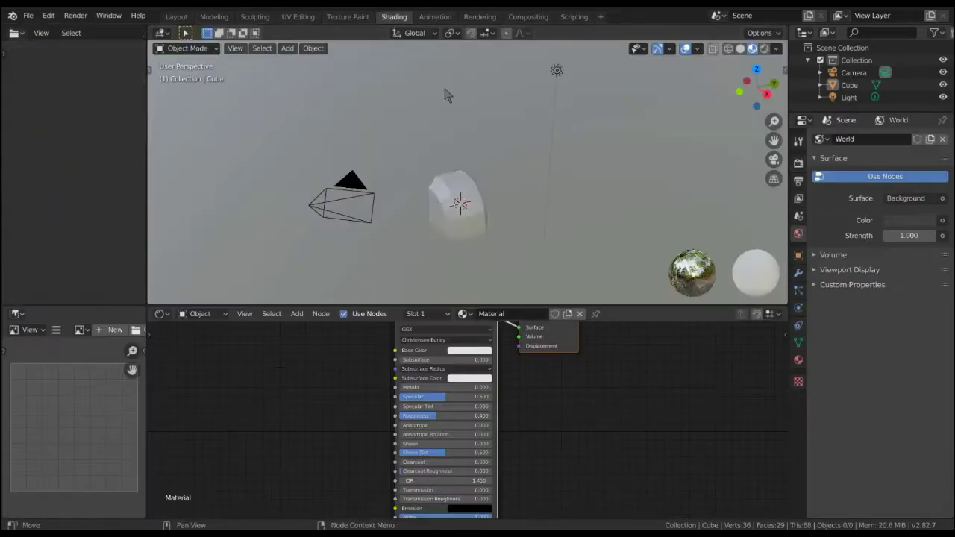
pyautogui.press('Home')
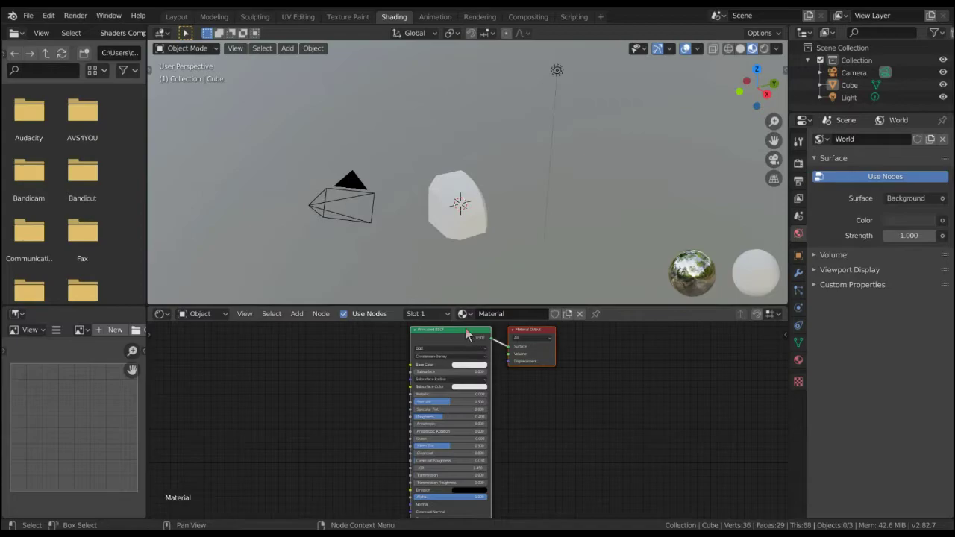
pyautogui.moveTo(468, 335); pyautogui.dragTo(399, 338)
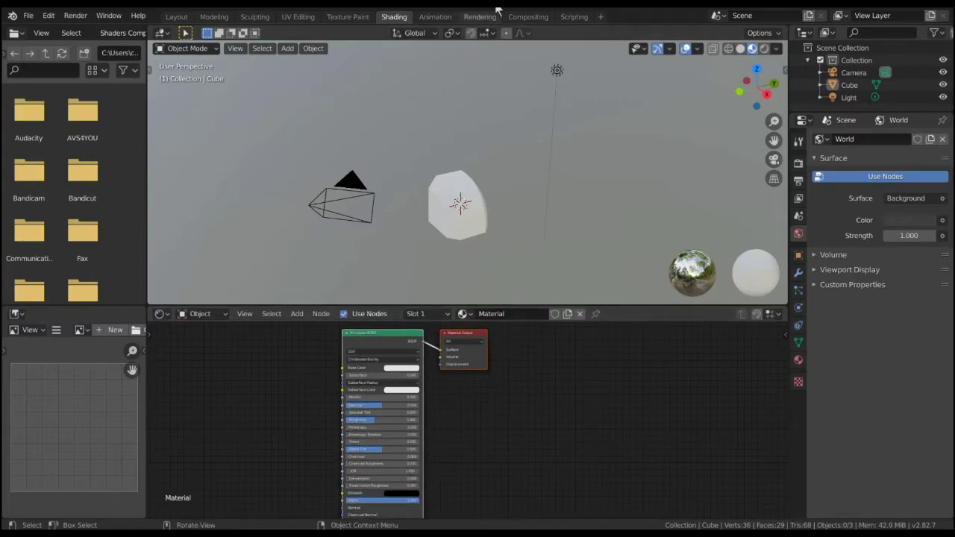
pyautogui.click(436, 16)
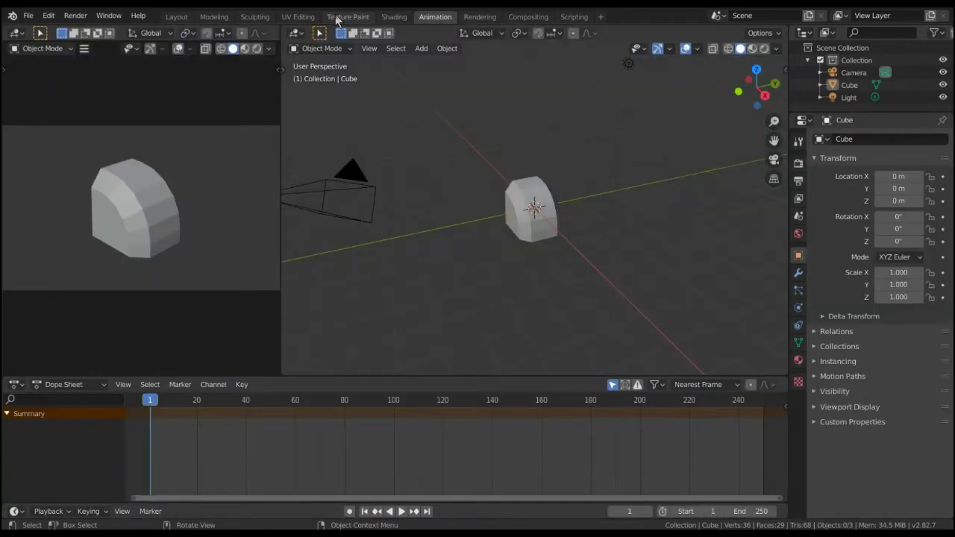
pyautogui.click(480, 16)
pyautogui.click(528, 17)
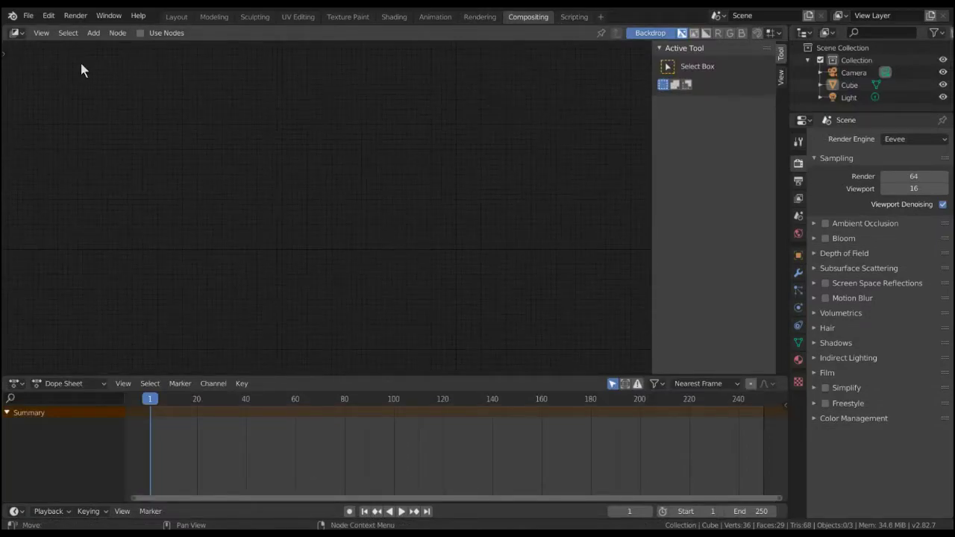
# Enable Use Nodes and centre the Render Layers and Composite nodes
pyautogui.click(140, 33)
pyautogui.scroll(2, 192, 60)
pyautogui.moveTo(452, 135); pyautogui.dragTo(531, 179, button='middle')
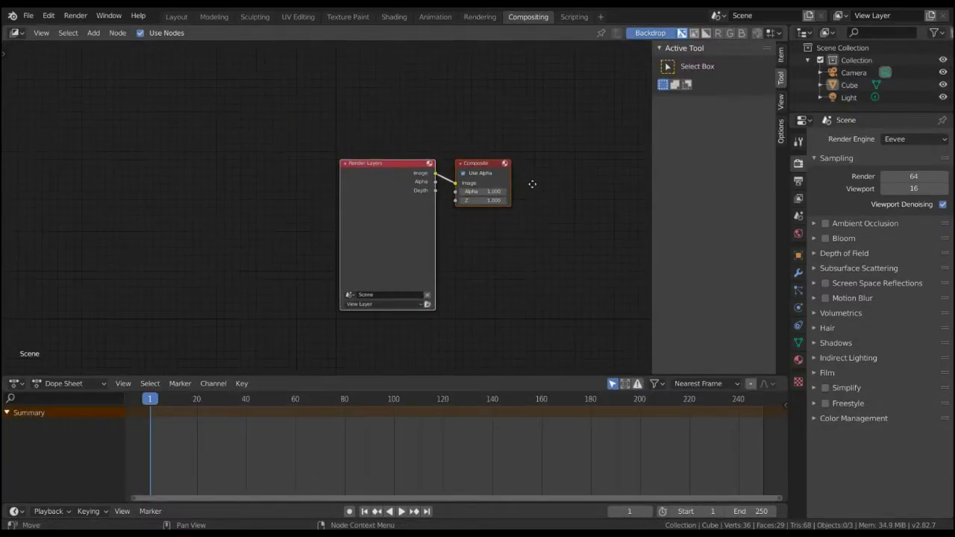
pyautogui.scroll(2, 236, 213)
pyautogui.rightClick(236, 213)
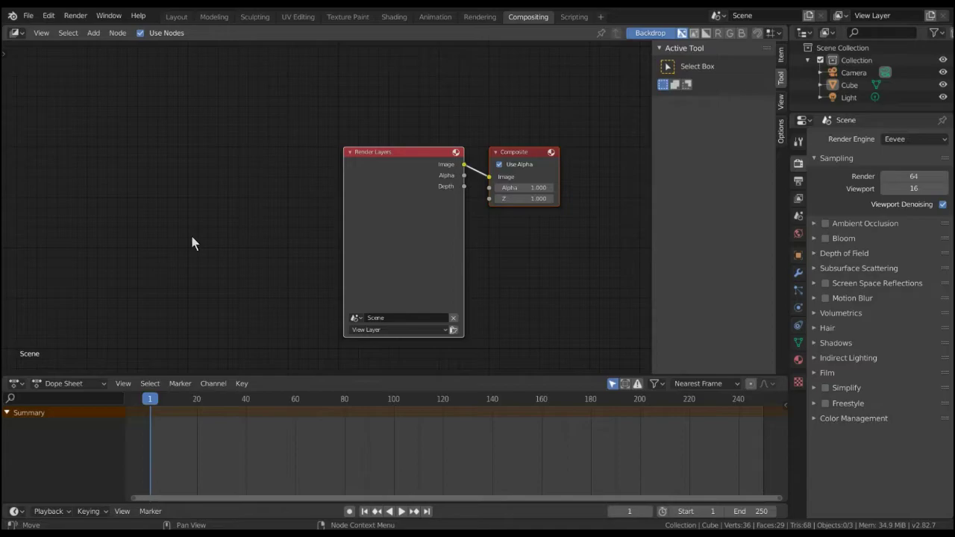
# Add an Image input node to the compositor
pyautogui.hotkey('shift', 'a')
pyautogui.click(192, 241)
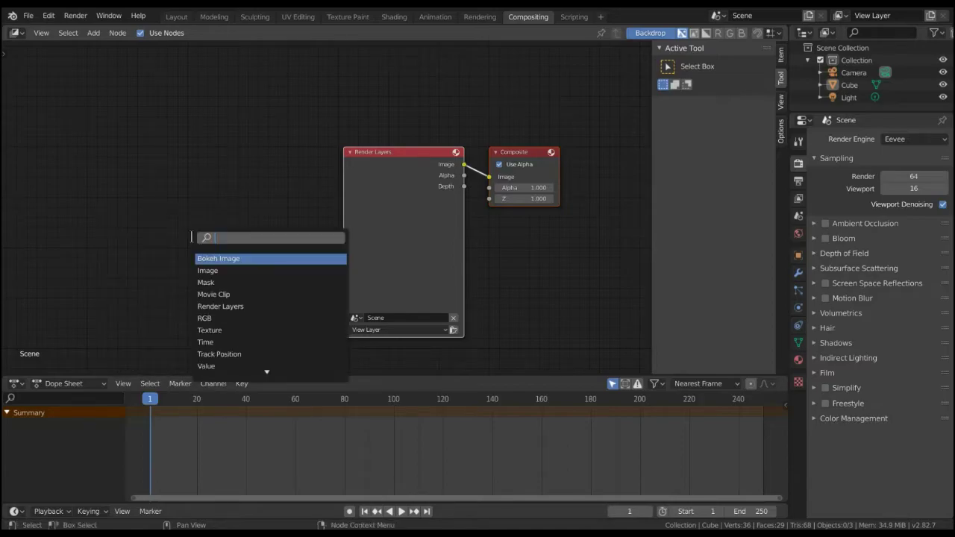
pyautogui.write('ima')
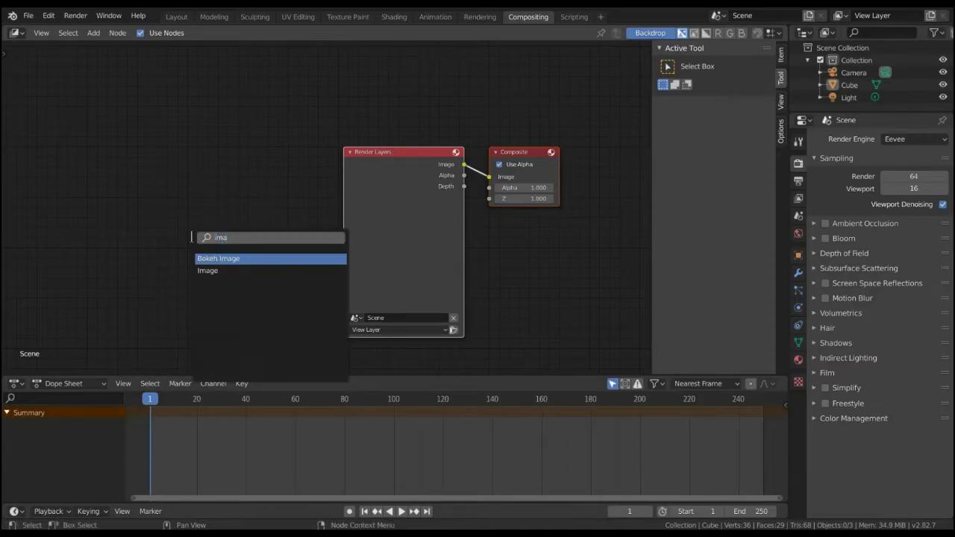
pyautogui.click(213, 270)
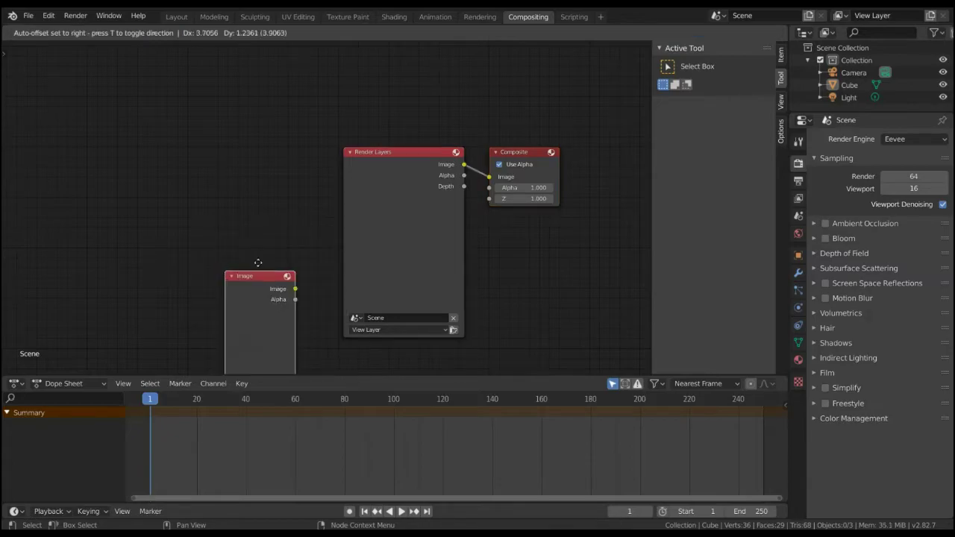
pyautogui.click(501, 228)
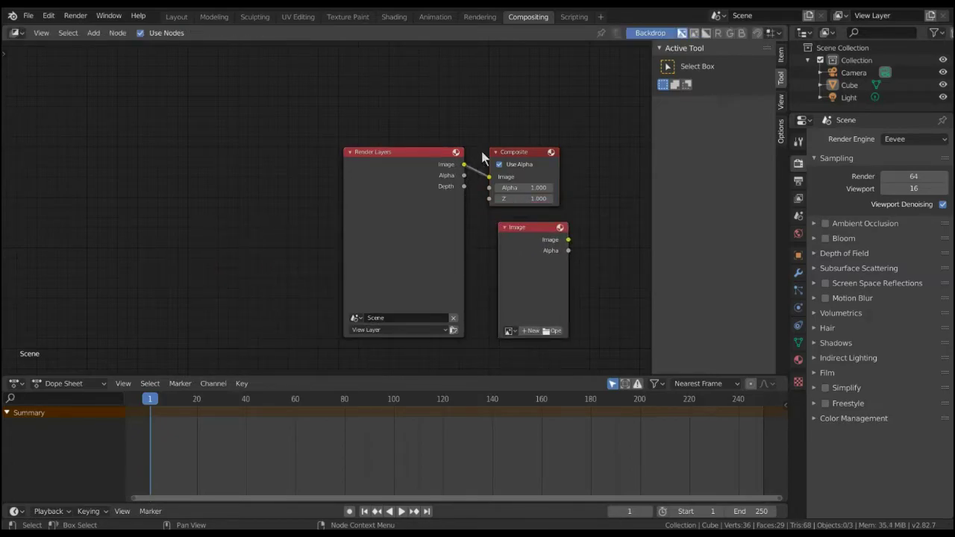
# Connect the Image node to the Composite input in place of Render Layers
pyautogui.moveTo(439, 151); pyautogui.dragTo(281, 173)
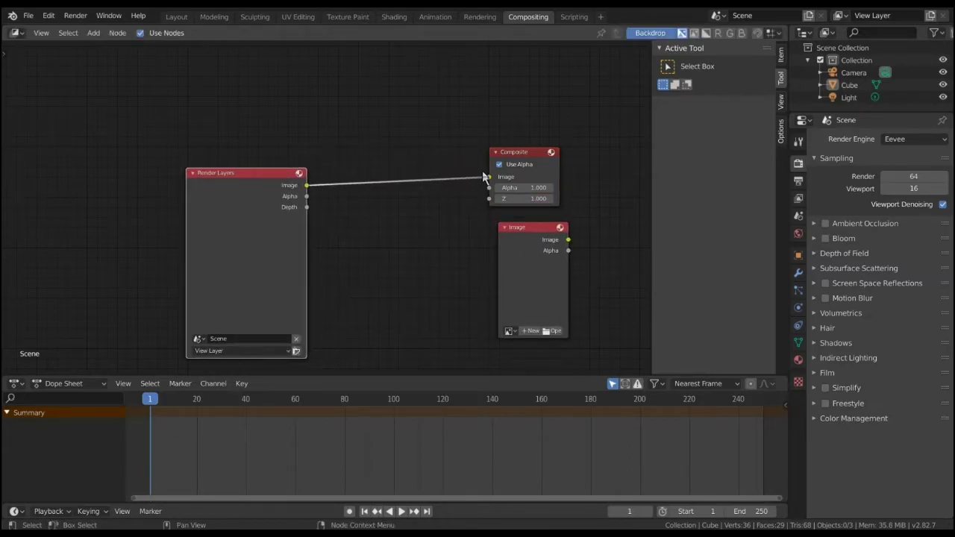
pyautogui.click(321, 190)
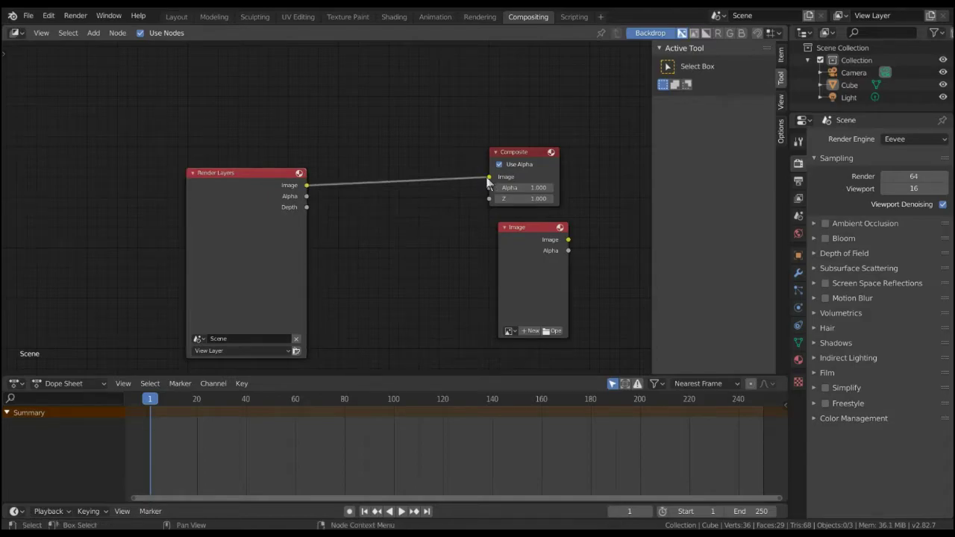
pyautogui.moveTo(488, 177); pyautogui.dragTo(432, 207)
pyautogui.moveTo(512, 228); pyautogui.dragTo(382, 188)
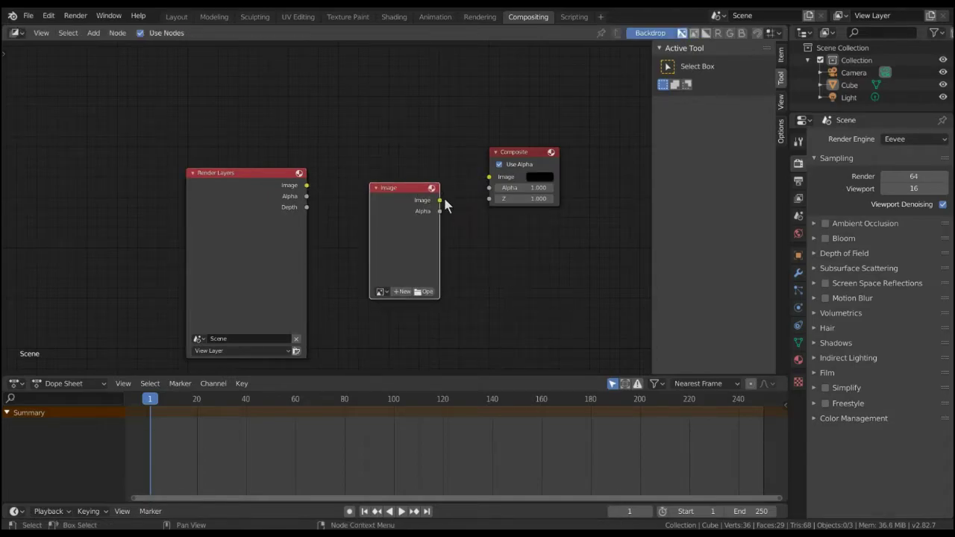
pyautogui.moveTo(440, 200); pyautogui.dragTo(489, 176)
# Create a new black 1024 px image named 'test' for the Image node
pyautogui.click(402, 292)
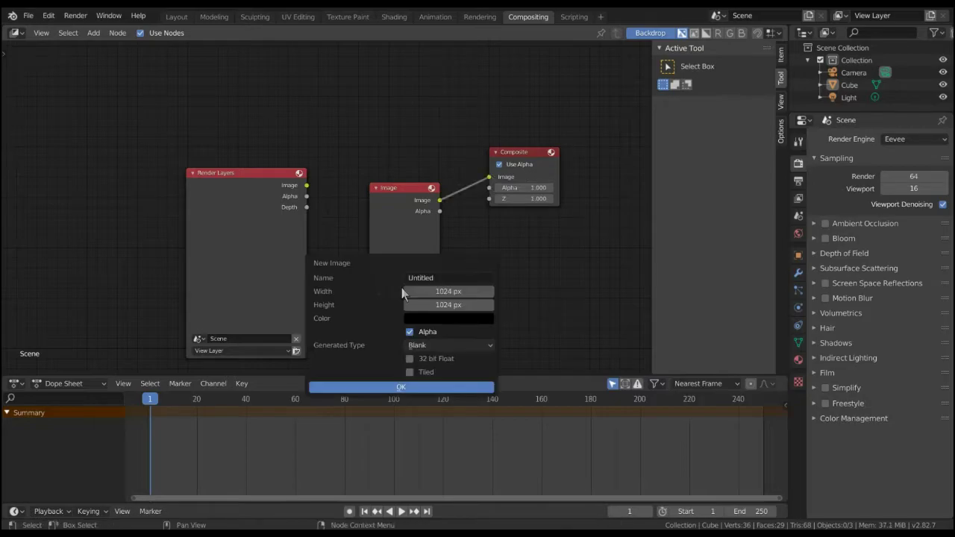
pyautogui.click(439, 277)
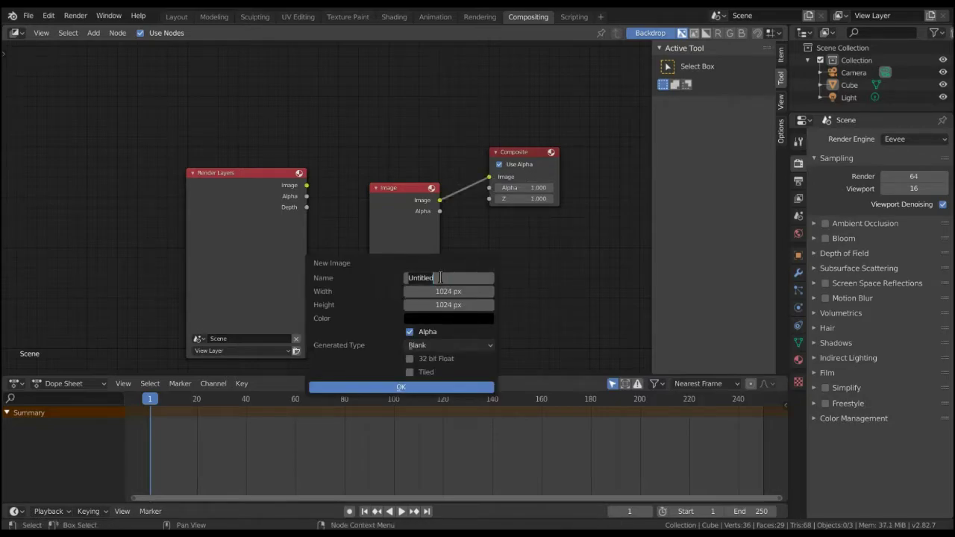
pyautogui.write('test')
pyautogui.click(403, 386)
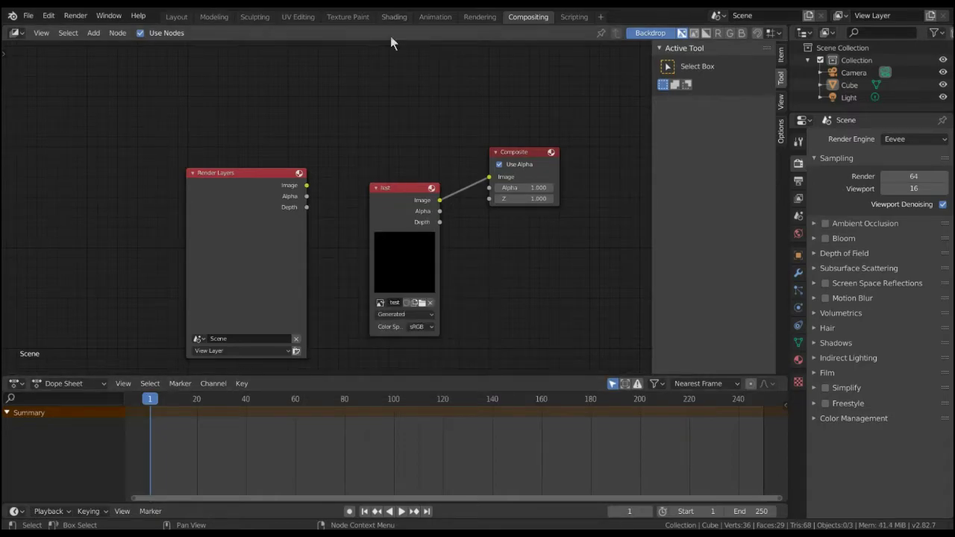
# Cycle through Texture Paint, Compositing, Scripting, Animation and Rendering, settling on Shading
pyautogui.click(352, 18)
pyautogui.moveTo(523, 112)
pyautogui.mouseDown(button='middle')
pyautogui.moveTo(614, 196)
pyautogui.moveTo(559, 199)
pyautogui.mouseUp(button='middle')
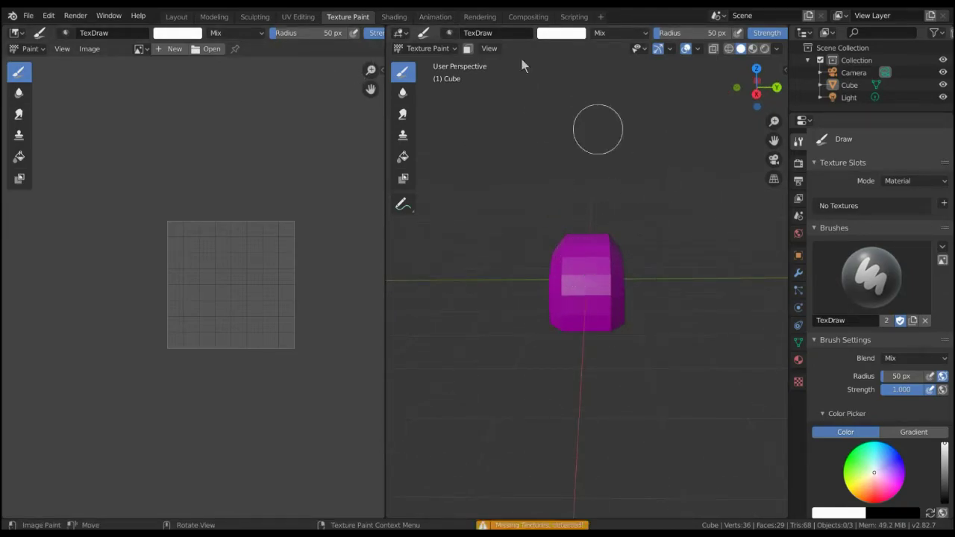
pyautogui.click(395, 17)
pyautogui.moveTo(447, 186)
pyautogui.mouseDown(button='middle')
pyautogui.moveTo(570, 230)
pyautogui.moveTo(642, 207)
pyautogui.moveTo(694, 213)
pyautogui.moveTo(589, 222)
pyautogui.mouseUp(button='middle')
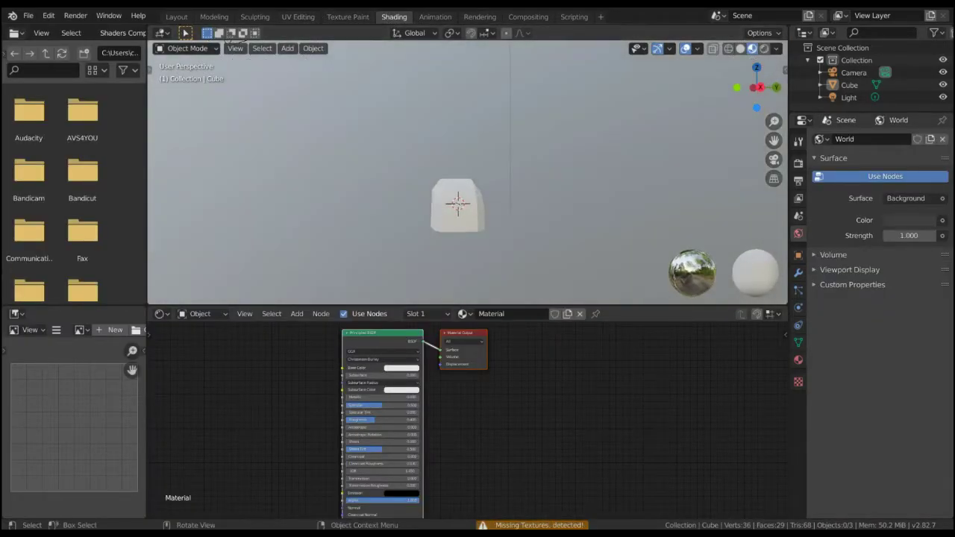
pyautogui.click(574, 16)
pyautogui.click(528, 17)
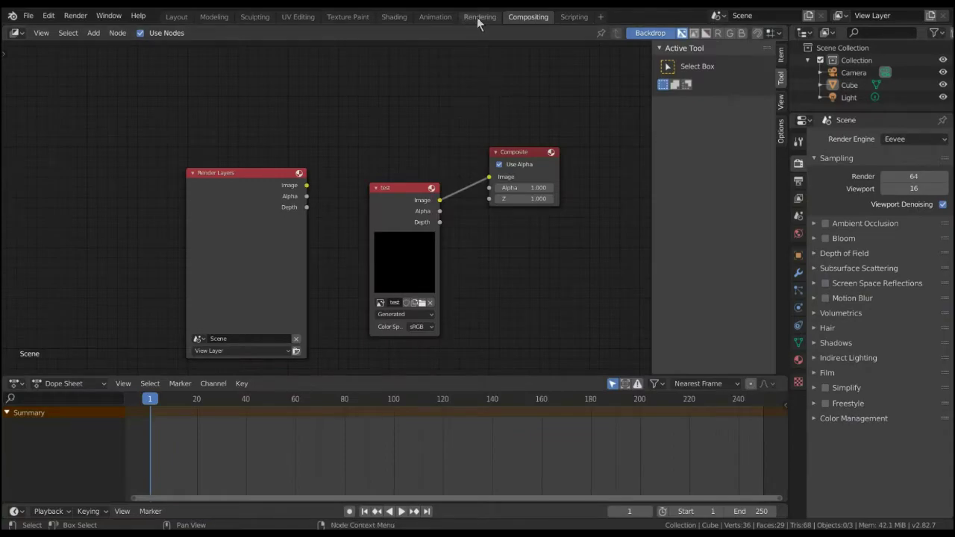
pyautogui.click(574, 17)
pyautogui.click(440, 17)
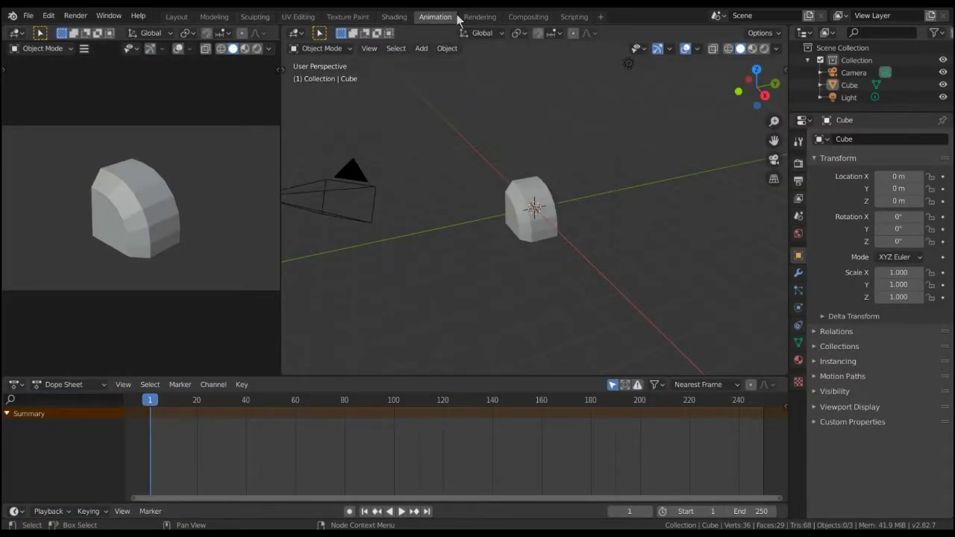
pyautogui.click(480, 17)
pyautogui.click(433, 16)
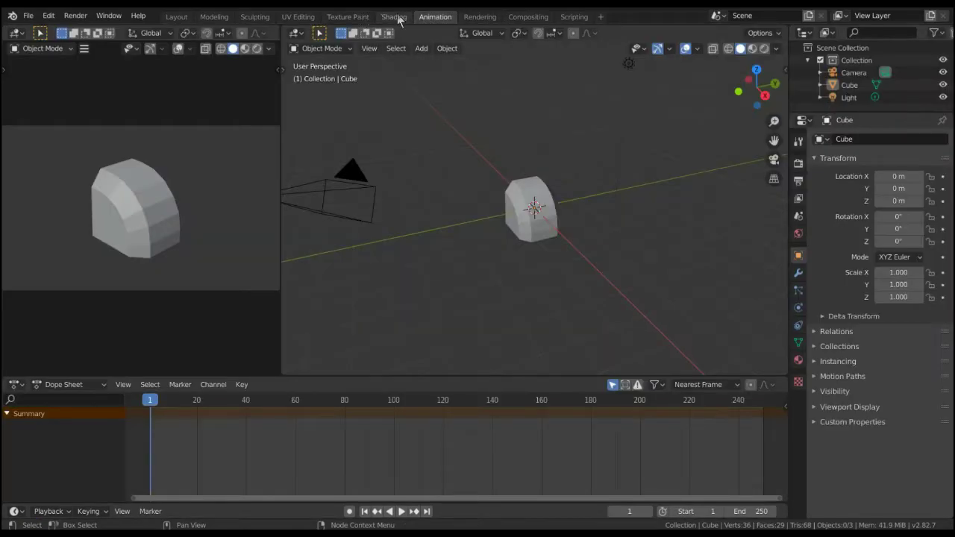
pyautogui.click(394, 16)
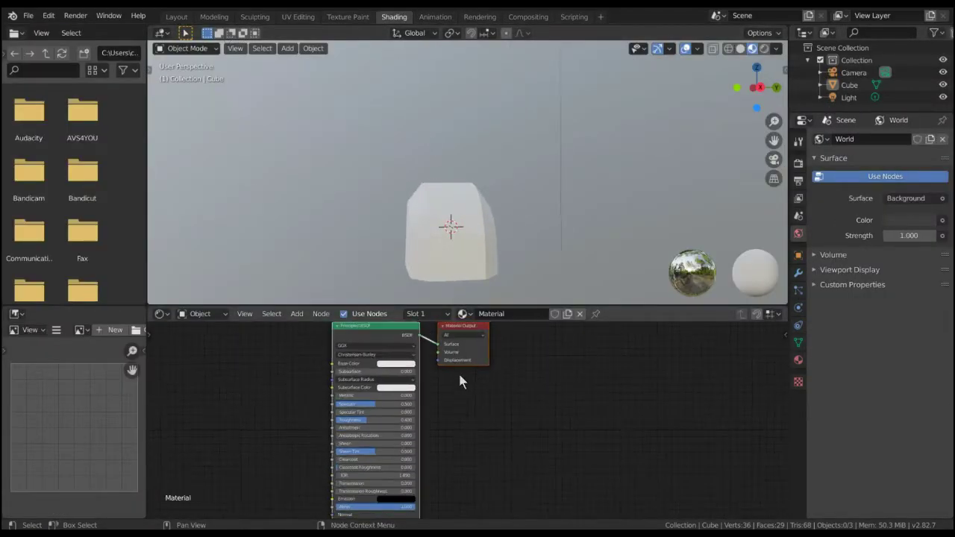
# Add an Image Texture node to the left of the cube's Principled BSDF
pyautogui.scroll(-1, 458, 379)
pyautogui.moveTo(468, 395); pyautogui.dragTo(526, 393, button='middle')
pyautogui.rightClick(233, 291)
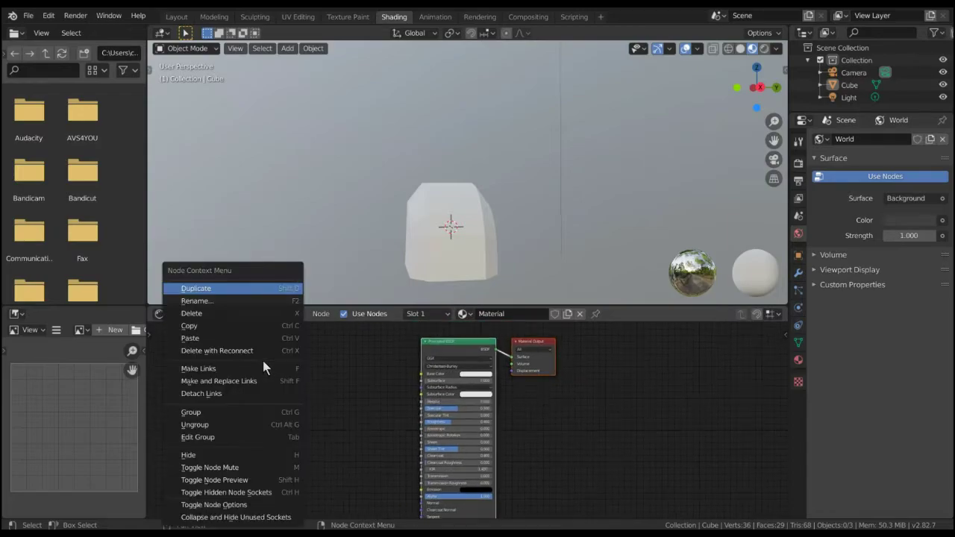
pyautogui.click(291, 381)
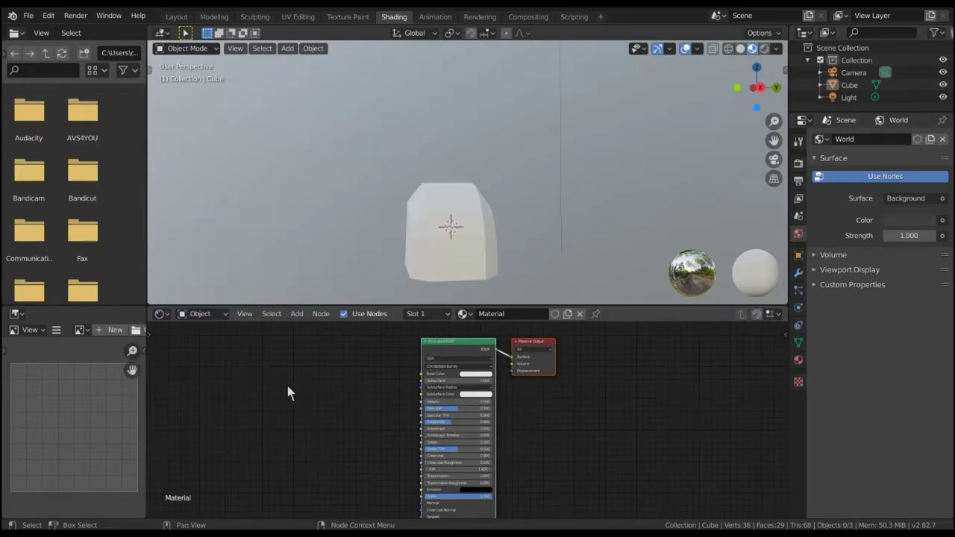
pyautogui.hotkey('shift', 'a')
pyautogui.click(288, 385)
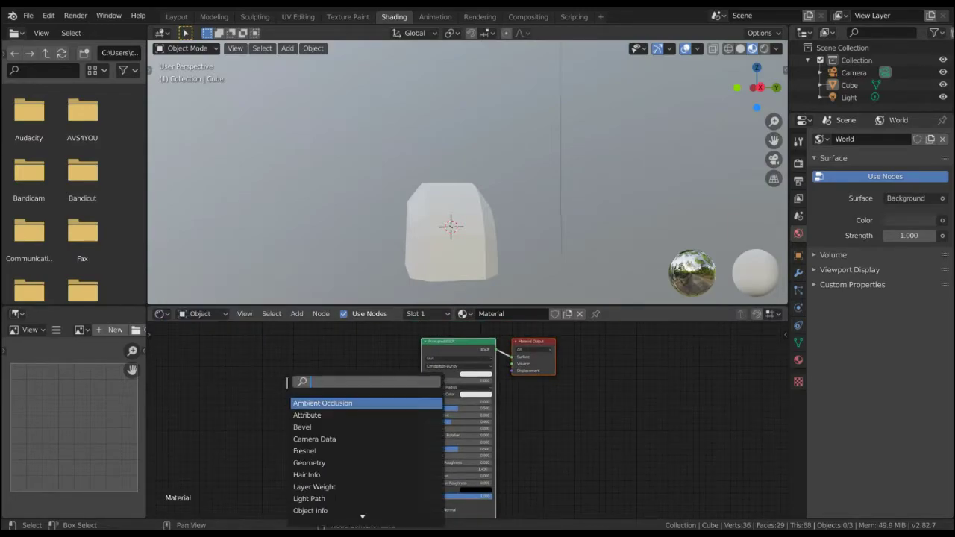
pyautogui.write('ima')
pyautogui.click(337, 403)
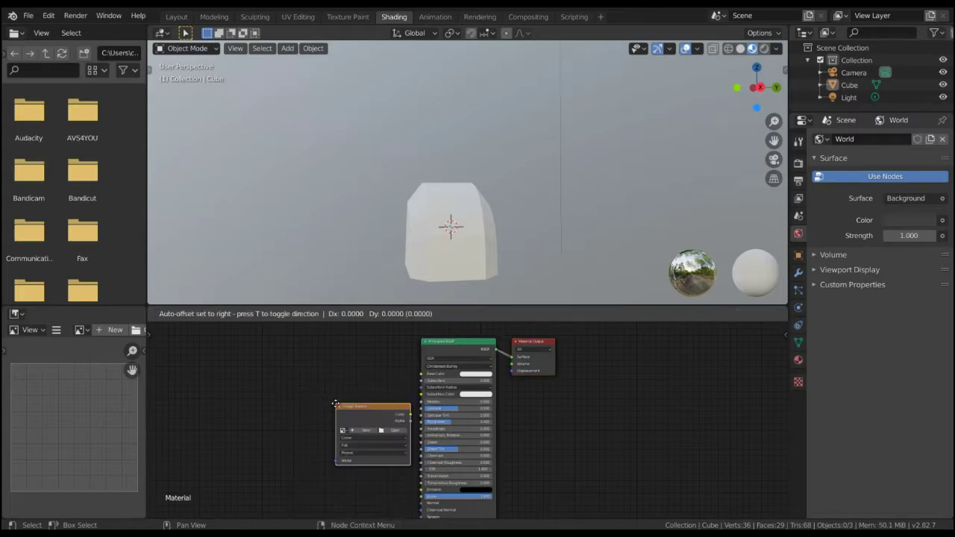
pyautogui.click(269, 349)
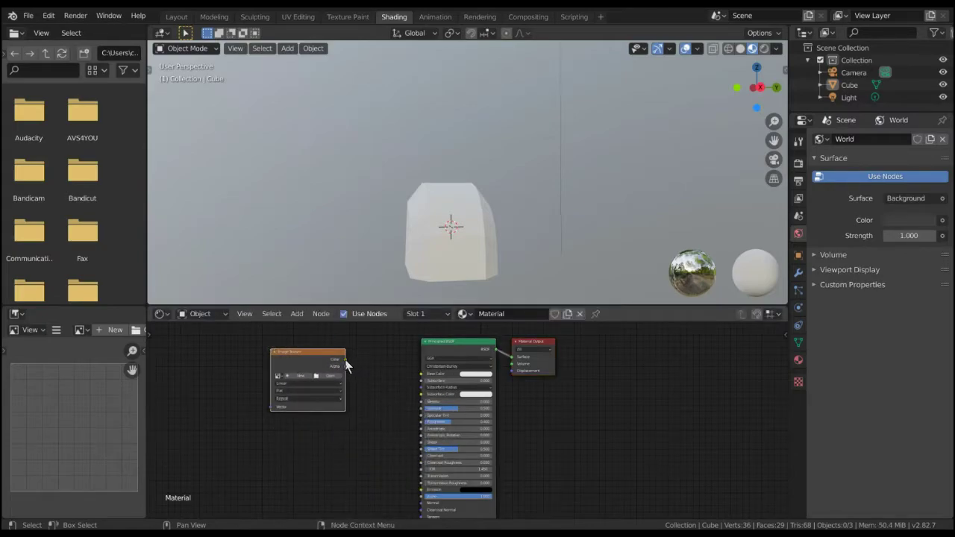
# Link the texture's Color to Base Color and give it a new 1024 px image 'test2'
pyautogui.moveTo(346, 359); pyautogui.dragTo(423, 374)
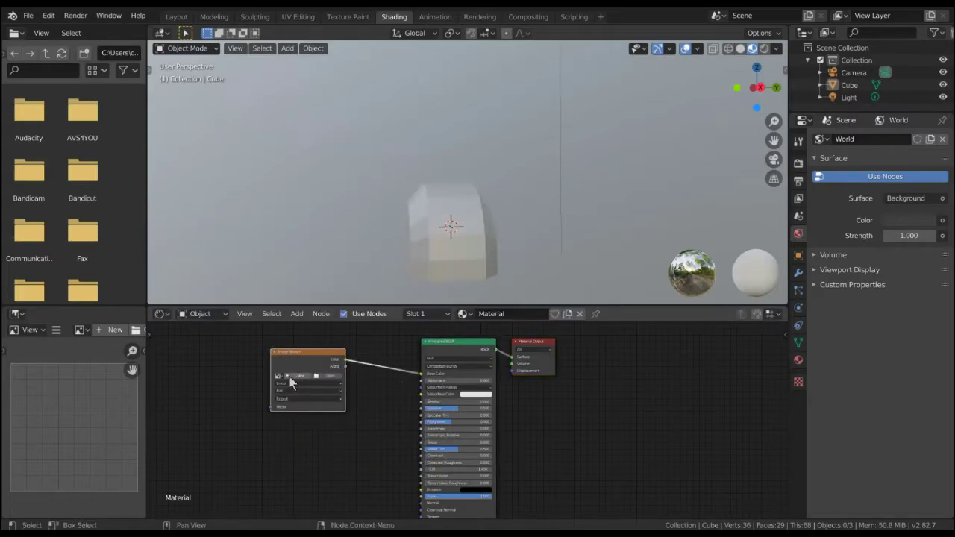
pyautogui.click(329, 375)
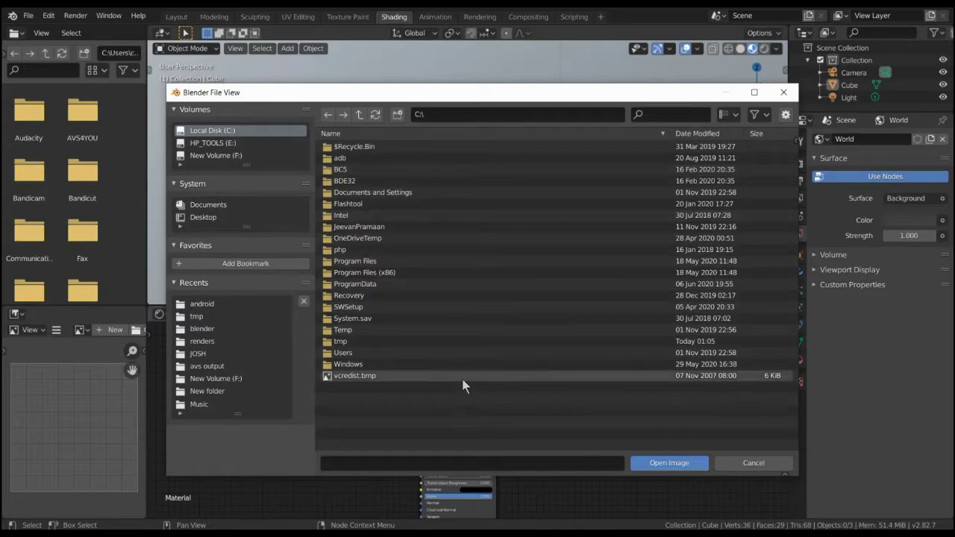
pyautogui.click(750, 462)
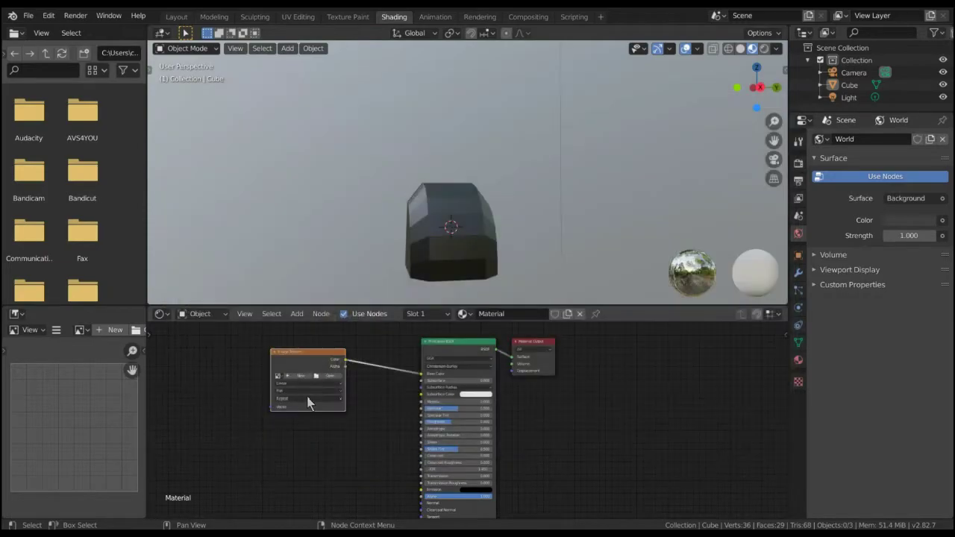
pyautogui.click(299, 378)
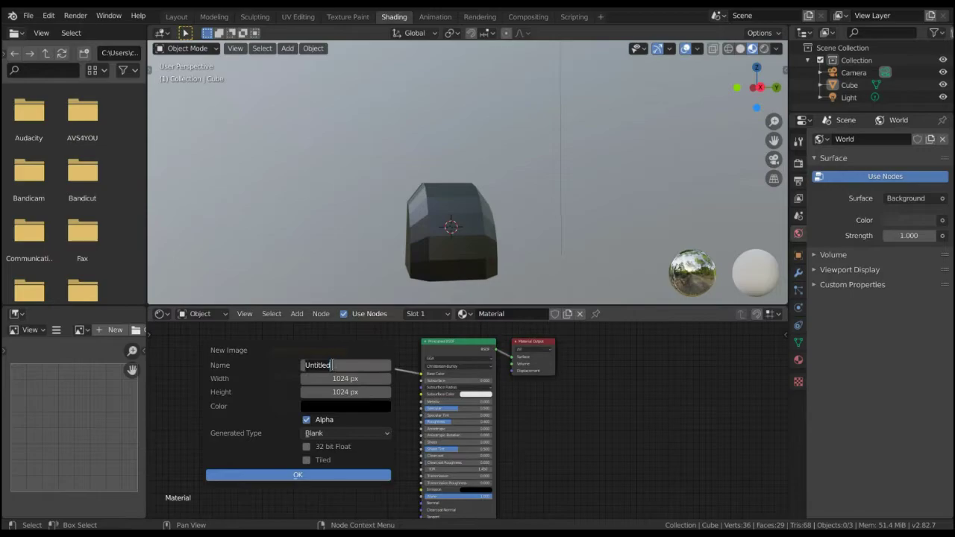
pyautogui.write('test2')
pyautogui.press('Return')
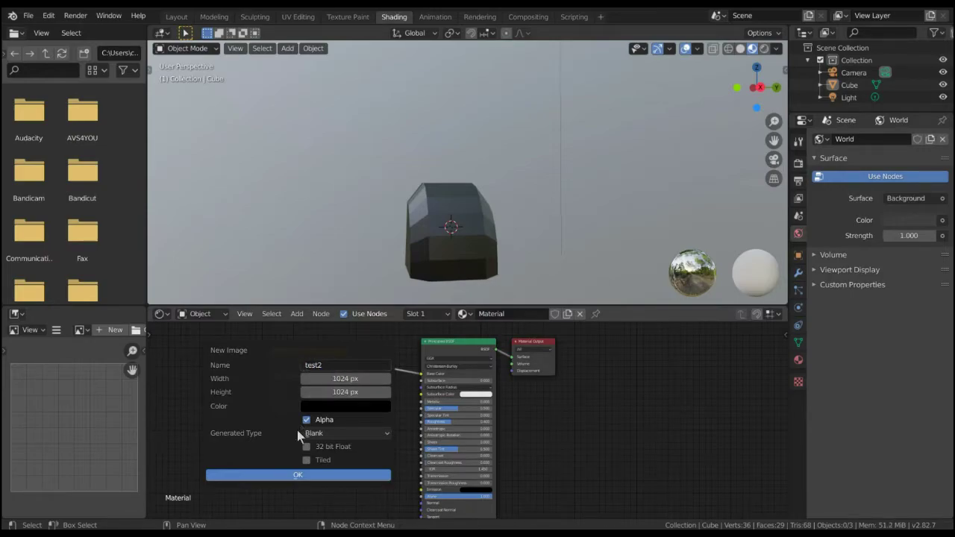
pyautogui.click(297, 475)
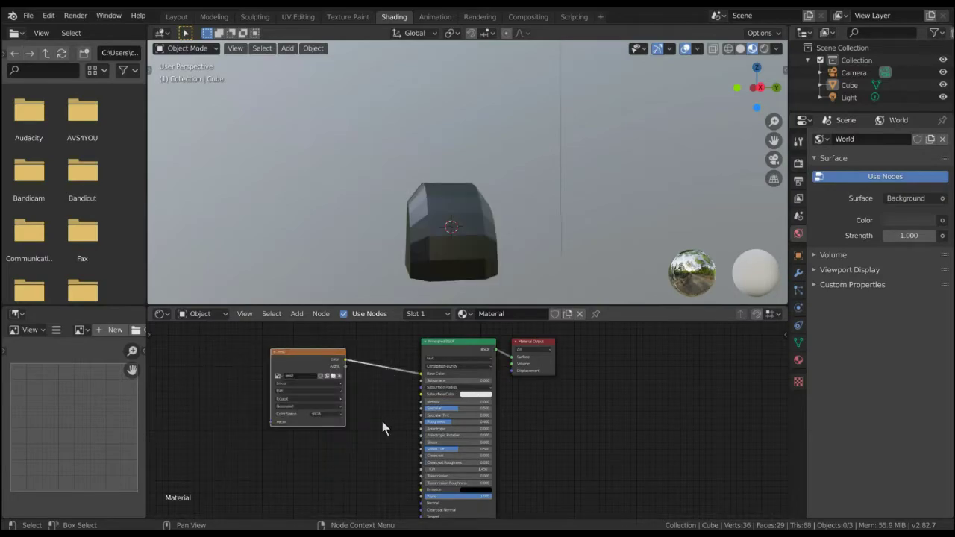
pyautogui.scroll(1, 383, 421)
pyautogui.scroll(1, 366, 416)
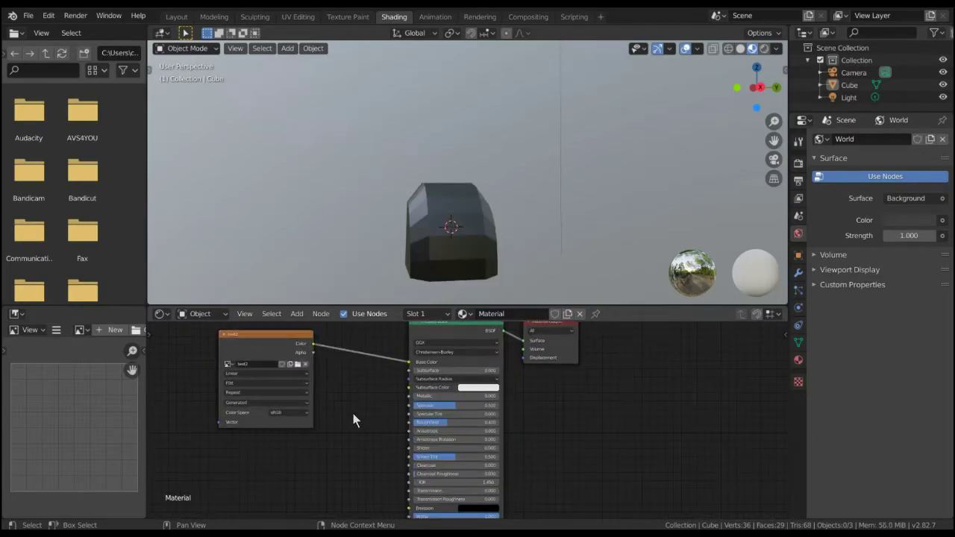
pyautogui.click(347, 17)
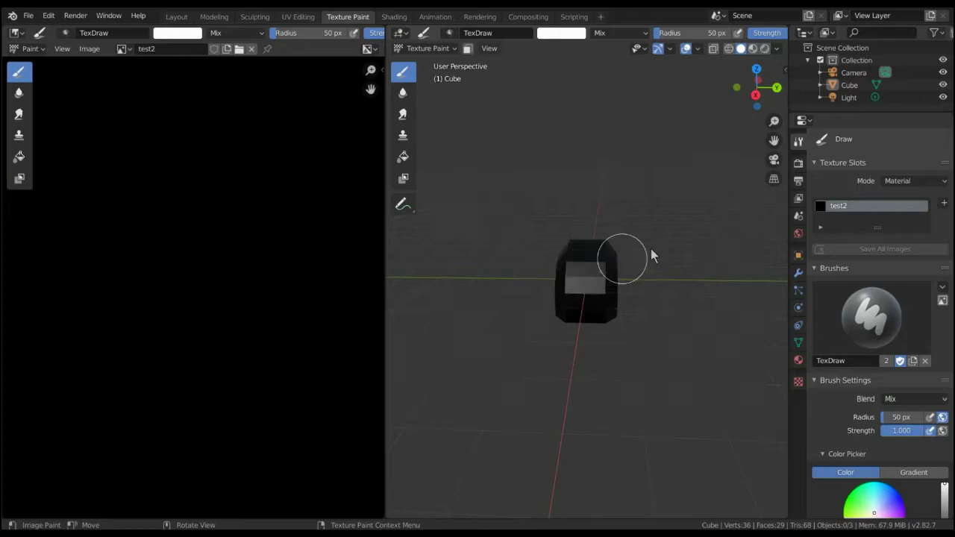
# Turn the cube's front face toward the view and set the brush colour to blue
pyautogui.moveTo(651, 250); pyautogui.dragTo(631, 245, button='middle')
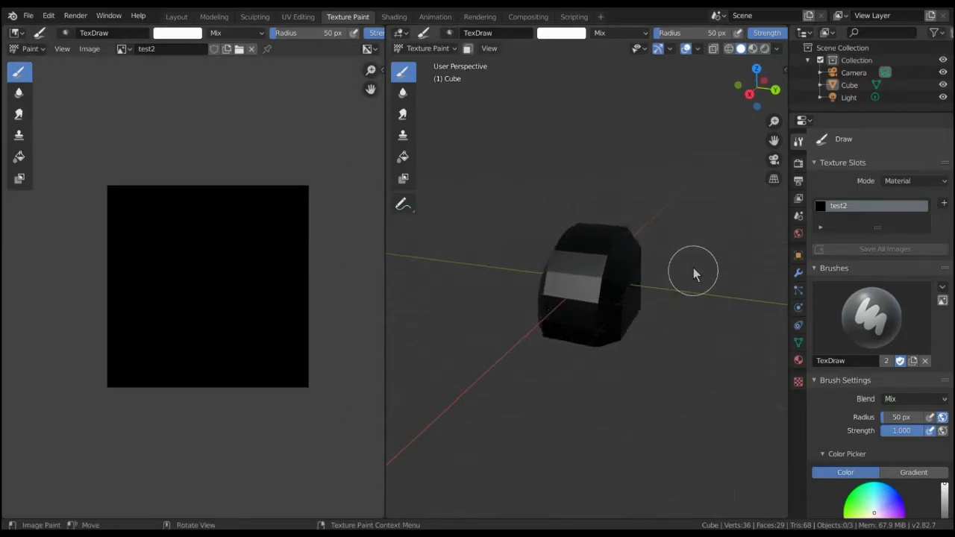
pyautogui.moveTo(693, 268)
pyautogui.mouseDown(button='middle')
pyautogui.moveTo(531, 248)
pyautogui.moveTo(553, 254)
pyautogui.mouseUp(button='middle')
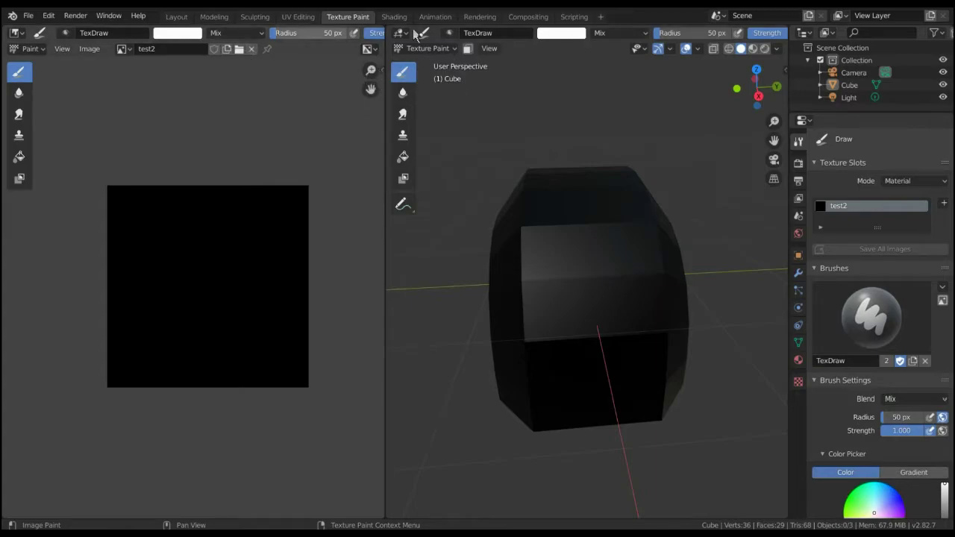
pyautogui.click(561, 33)
pyautogui.click(614, 103)
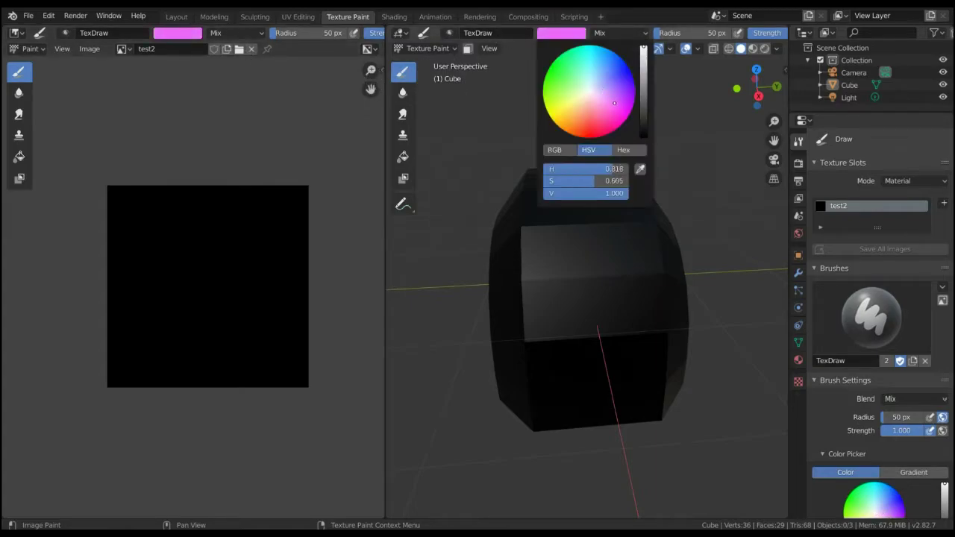
pyautogui.moveTo(594, 94); pyautogui.dragTo(607, 48)
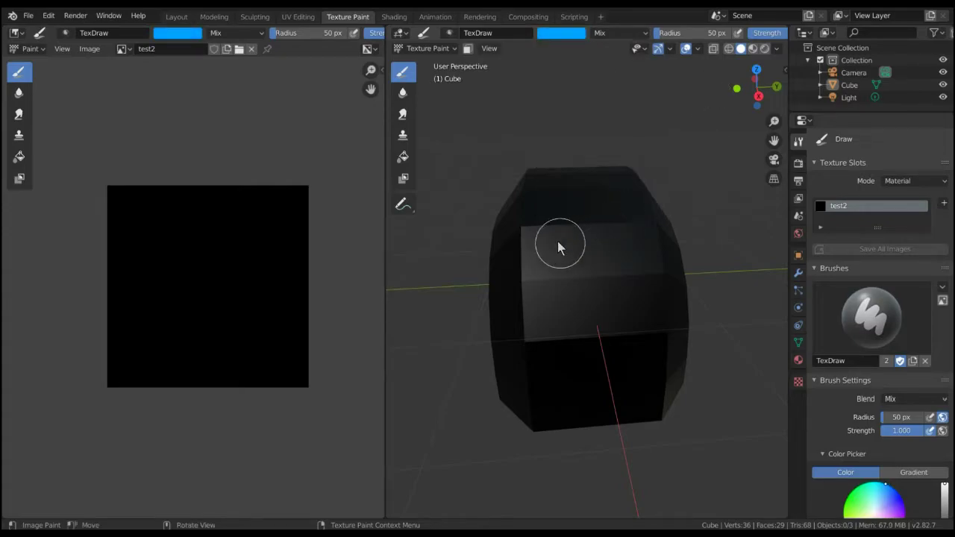
# Paint two blue eyes and a mouth on the front face, then switch to Modeling
pyautogui.moveTo(551, 233); pyautogui.dragTo(552, 274)
pyautogui.moveTo(624, 230); pyautogui.dragTo(628, 278)
pyautogui.moveTo(586, 302); pyautogui.dragTo(613, 314)
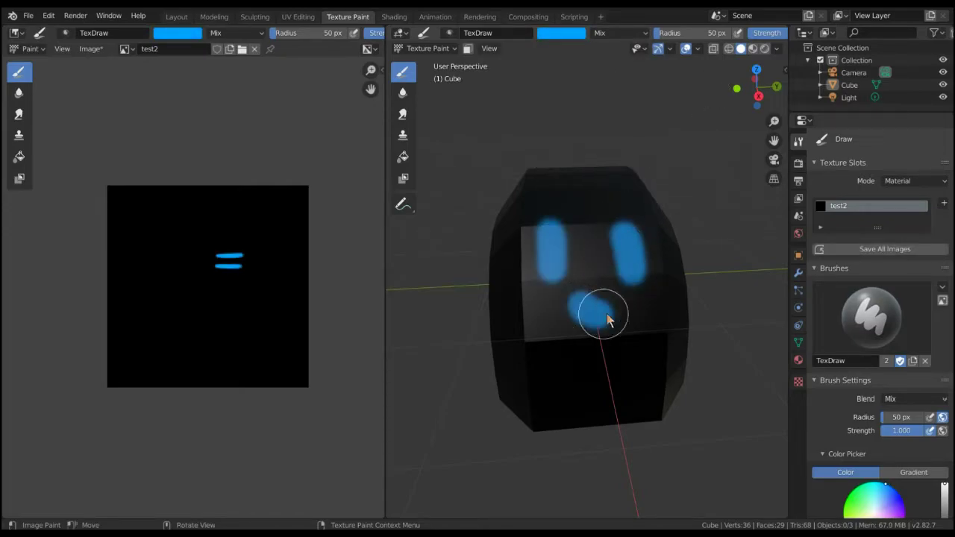
pyautogui.moveTo(677, 391)
pyautogui.mouseDown(button='middle')
pyautogui.moveTo(688, 301)
pyautogui.moveTo(642, 306)
pyautogui.mouseUp(button='middle')
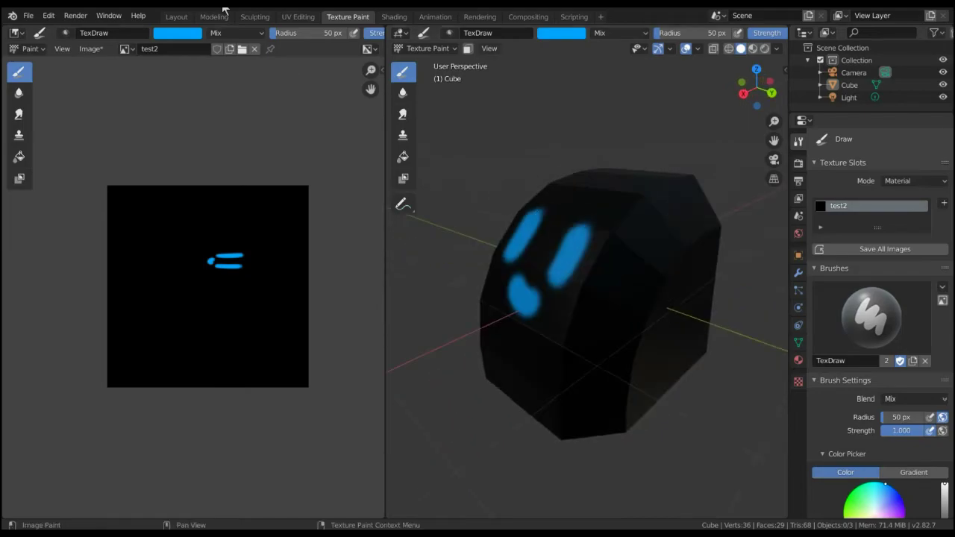
pyautogui.click(212, 17)
# Clear the edge selection and select the edges beside the top-right face
pyautogui.click(641, 243)
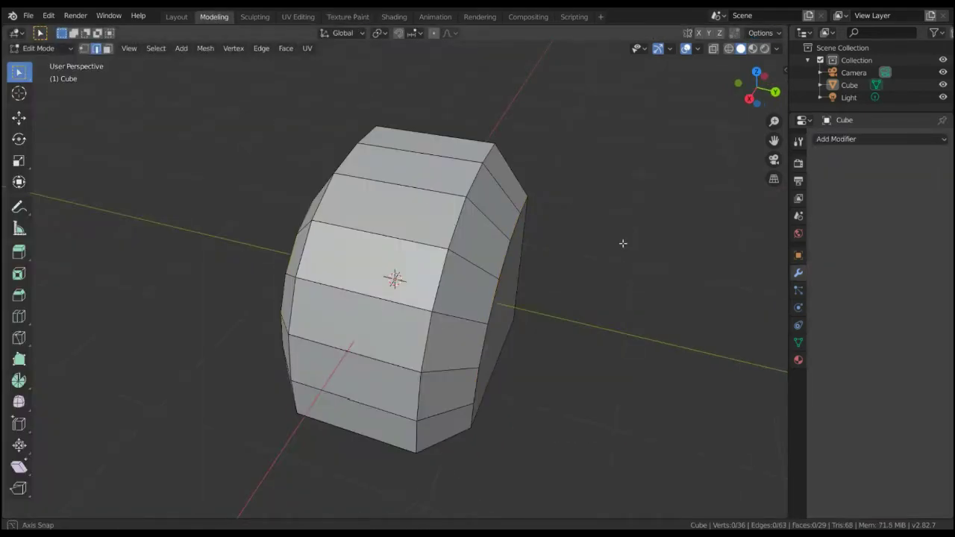
pyautogui.moveTo(623, 244)
pyautogui.mouseDown(button='middle')
pyautogui.moveTo(629, 231)
pyautogui.moveTo(574, 227)
pyautogui.mouseUp(button='middle')
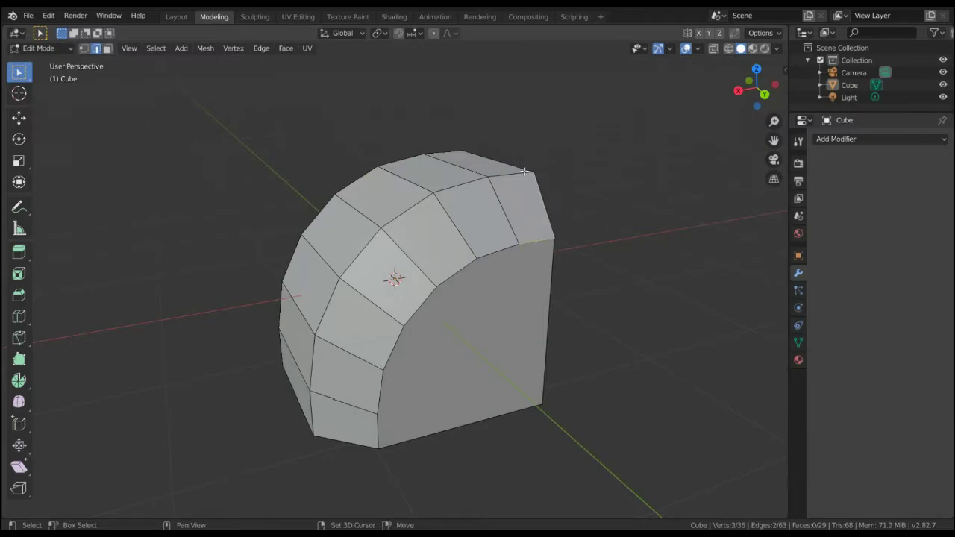
pyautogui.keyDown('shift'); pyautogui.click(465, 246); pyautogui.keyUp('shift')
pyautogui.keyDown('shift'); pyautogui.click(409, 258); pyautogui.keyUp('shift')
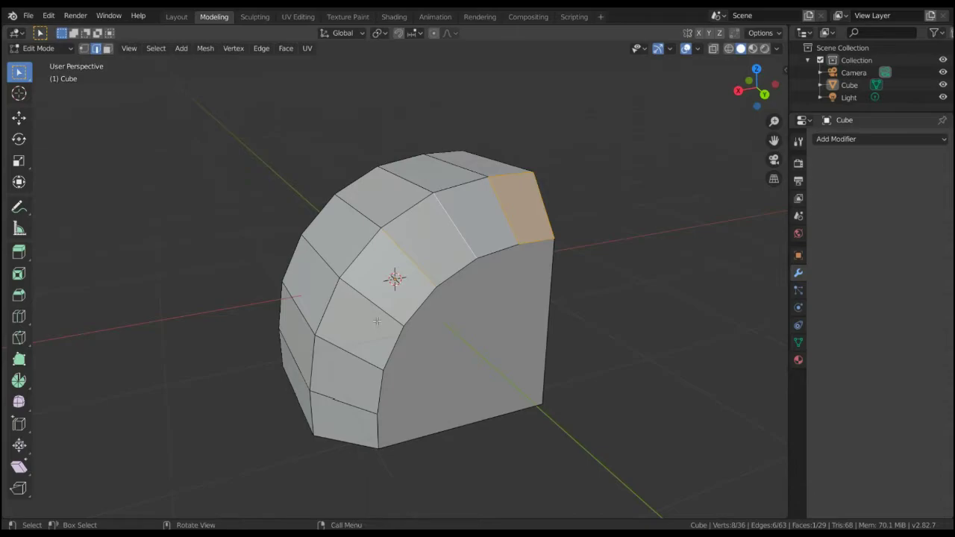
pyautogui.hotkey('ctrl', 'f')
# Select the band of faces from the top-right corner face down to the bottom-front face
pyautogui.keyDown('shift'); pyautogui.click(508, 236); pyautogui.keyUp('shift')
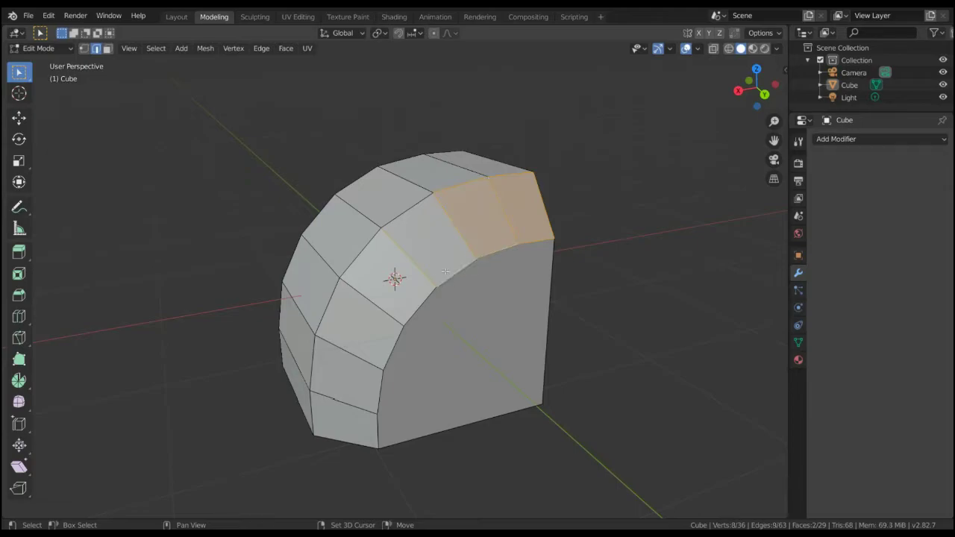
pyautogui.keyDown('shift'); pyautogui.click(411, 210); pyautogui.keyUp('shift')
pyautogui.keyDown('shift'); pyautogui.click(423, 322); pyautogui.keyUp('shift')
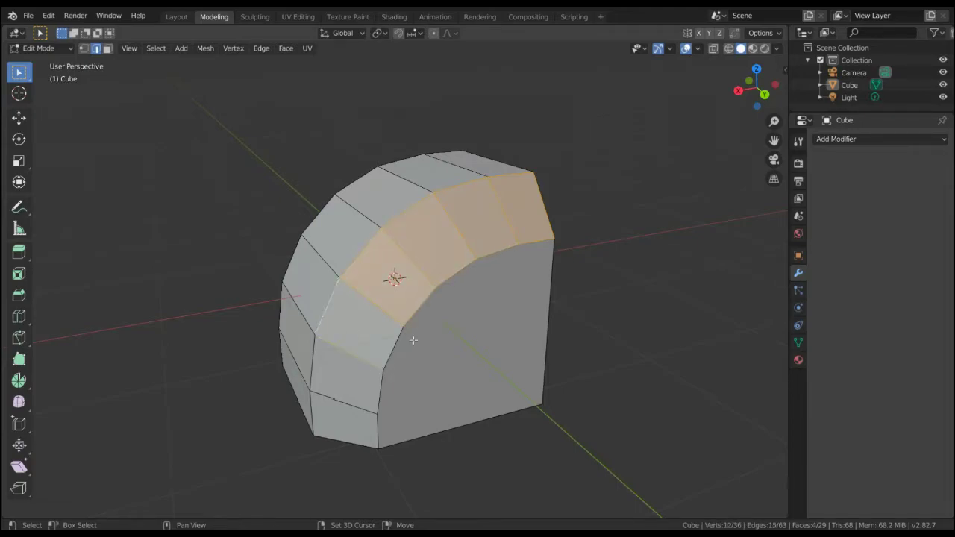
pyautogui.keyDown('shift'); pyautogui.click(386, 341); pyautogui.keyUp('shift')
pyautogui.moveTo(386, 342); pyautogui.dragTo(340, 346, button='middle')
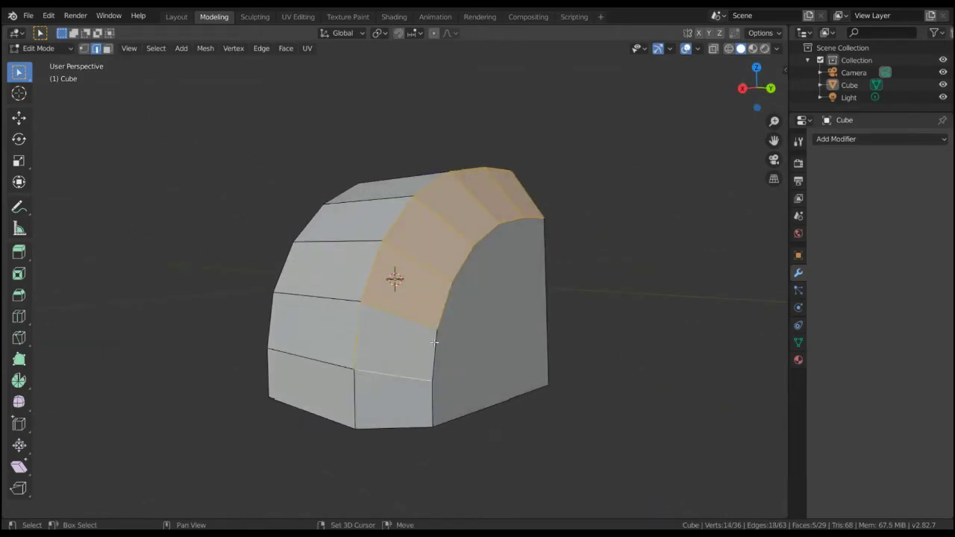
pyautogui.keyDown('shift'); pyautogui.click(392, 427); pyautogui.keyUp('shift')
pyautogui.moveTo(213, 277); pyautogui.dragTo(344, 368, button='middle')
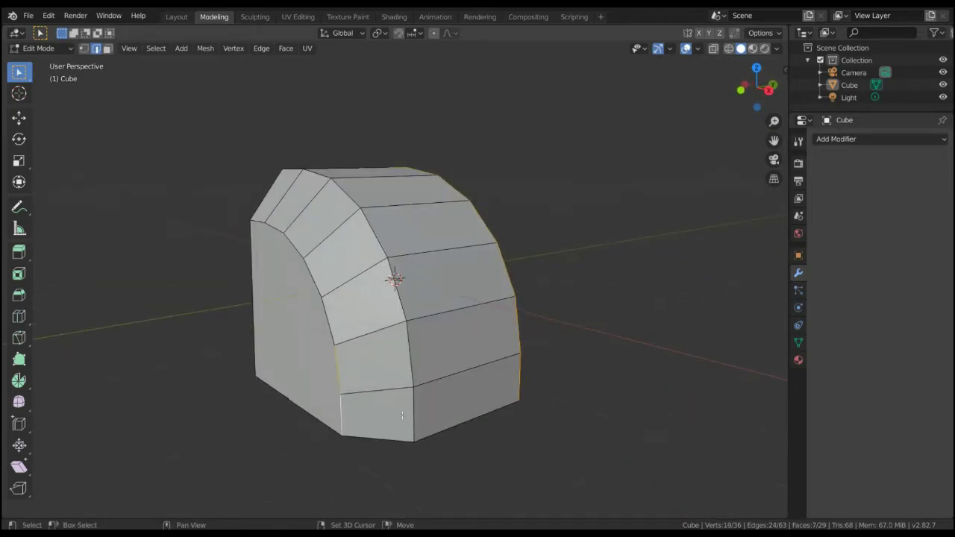
pyautogui.keyDown('shift'); pyautogui.click(389, 392); pyautogui.keyUp('shift')
# Finish the curved band selection and separate it into its own object, Cube.001
pyautogui.moveTo(321, 221); pyautogui.dragTo(403, 295, button='middle')
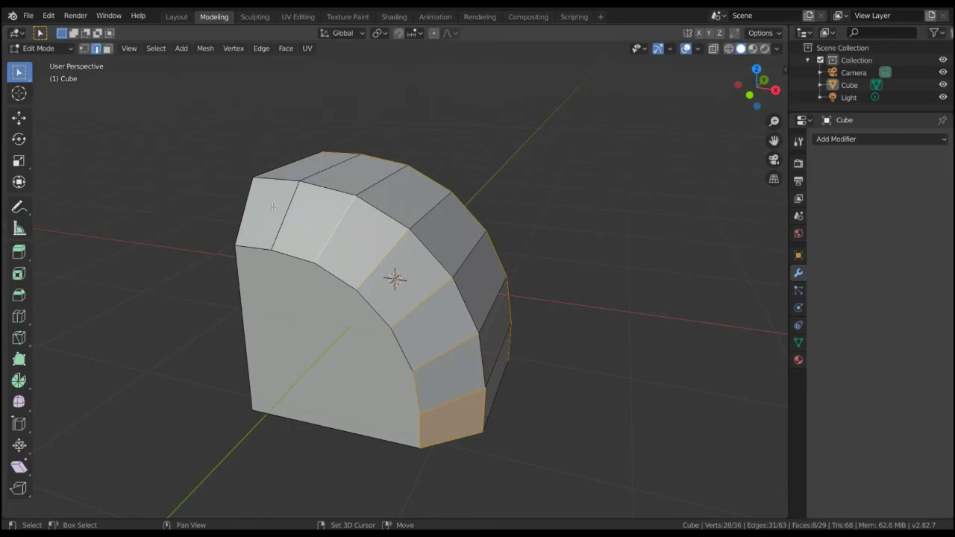
pyautogui.keyDown('shift'); pyautogui.moveTo(284, 174); pyautogui.dragTo(293, 208, button='middle'); pyautogui.keyUp('shift')
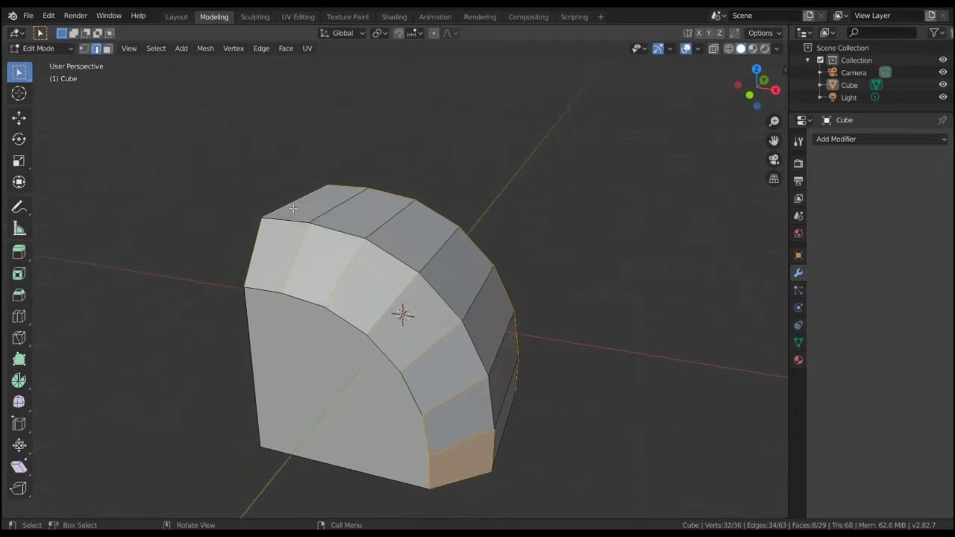
pyautogui.keyDown('shift'); pyautogui.click(282, 219); pyautogui.keyUp('shift')
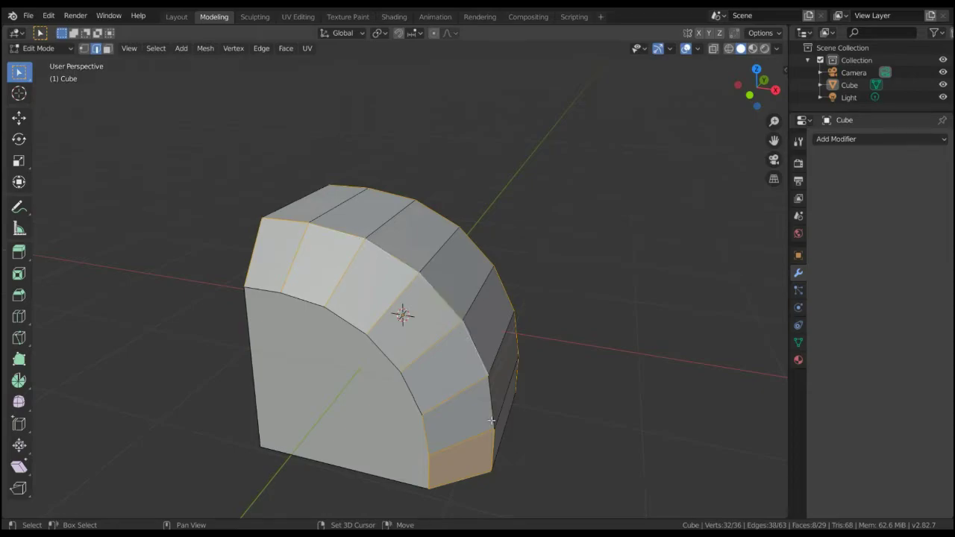
pyautogui.keyDown('shift'); pyautogui.click(379, 349); pyautogui.keyUp('shift')
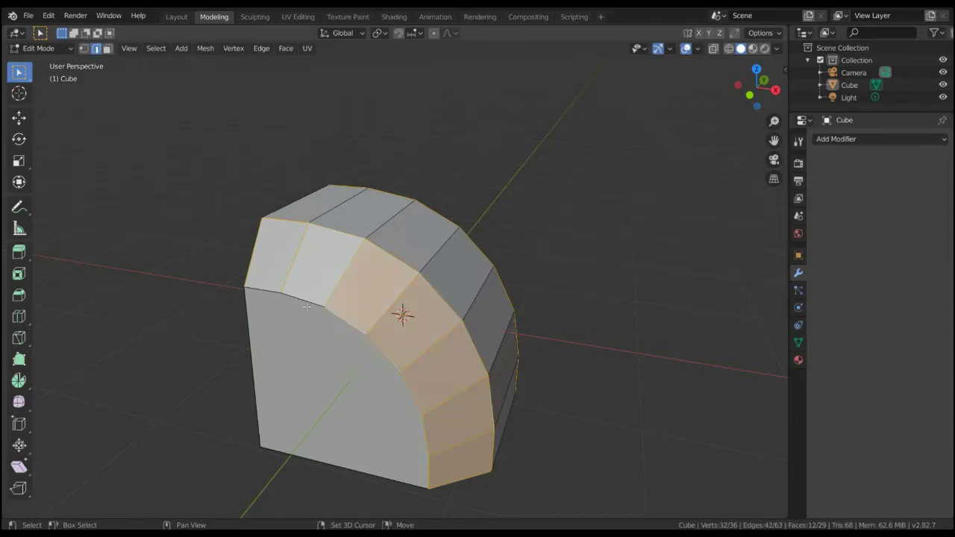
pyautogui.moveTo(586, 267); pyautogui.dragTo(539, 265, button='middle')
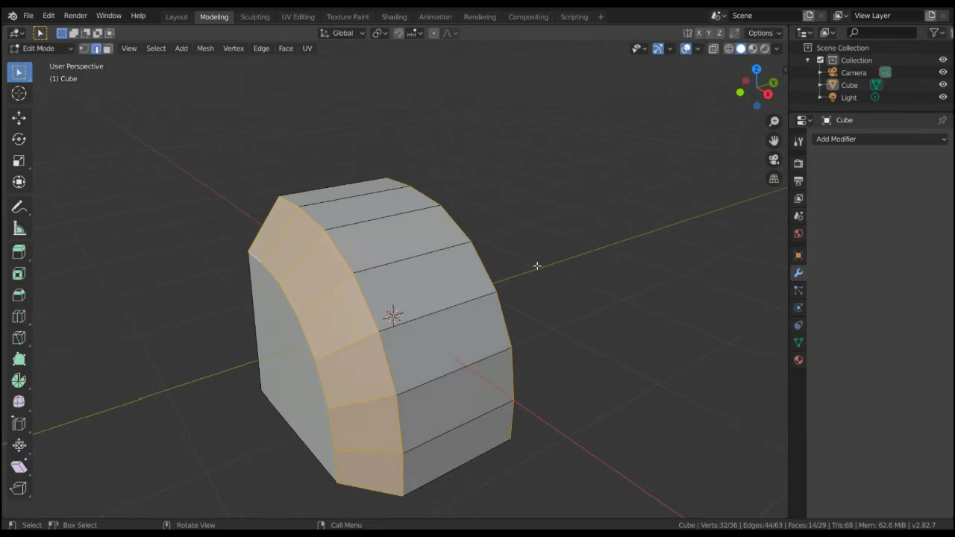
pyautogui.press('p')
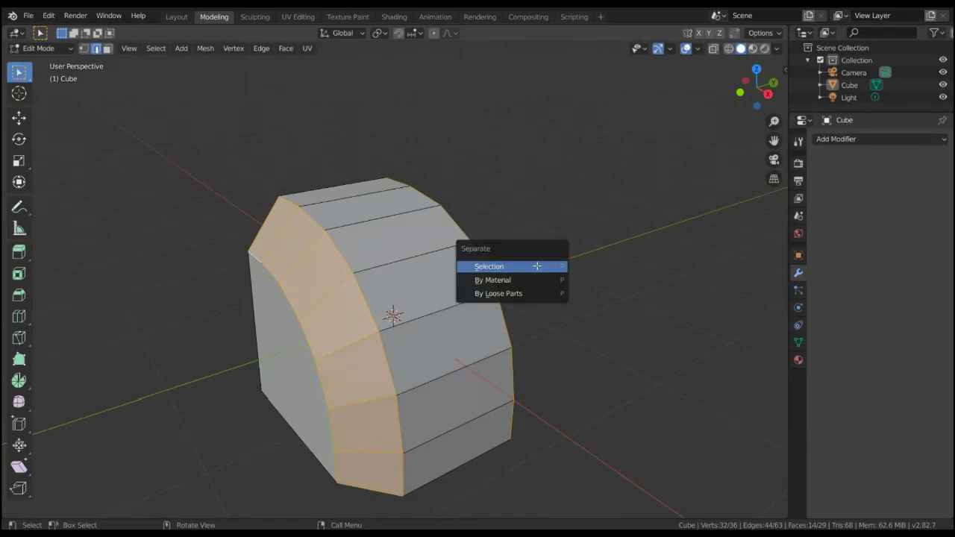
pyautogui.click(536, 266)
# Return to Object Mode and select the separated band Cube.001
pyautogui.click(176, 16)
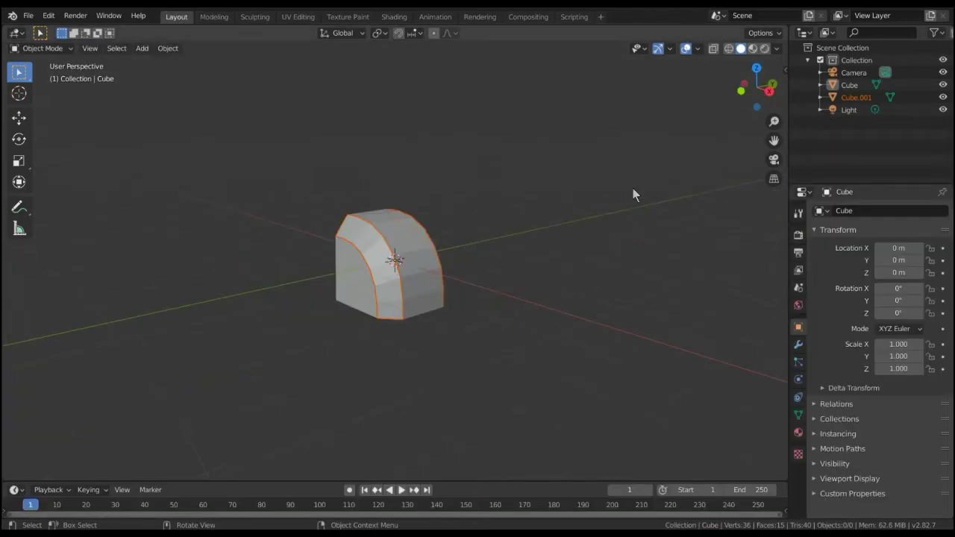
pyautogui.scroll(4, 552, 230)
pyautogui.moveTo(550, 230); pyautogui.dragTo(406, 231, button='middle')
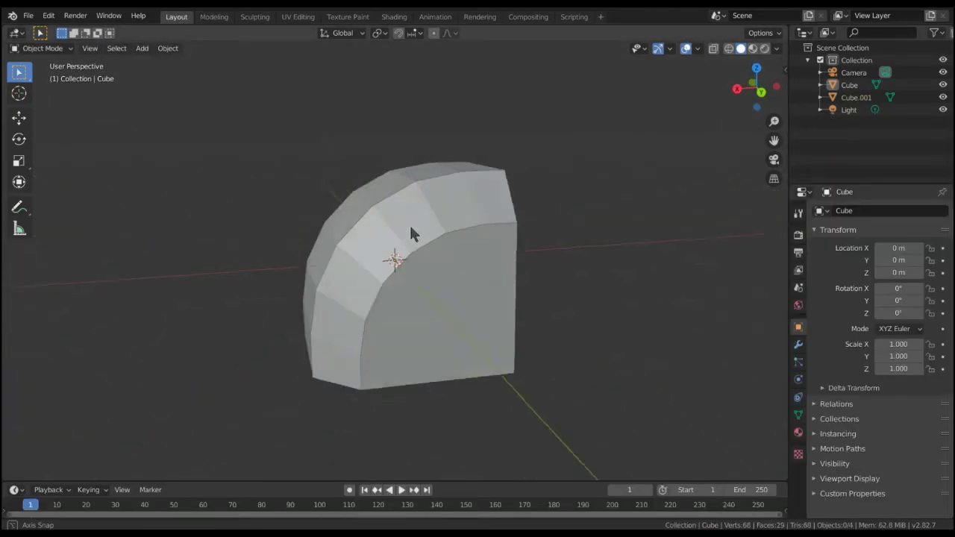
pyautogui.click(415, 232)
pyautogui.moveTo(585, 217); pyautogui.dragTo(687, 218, button='middle')
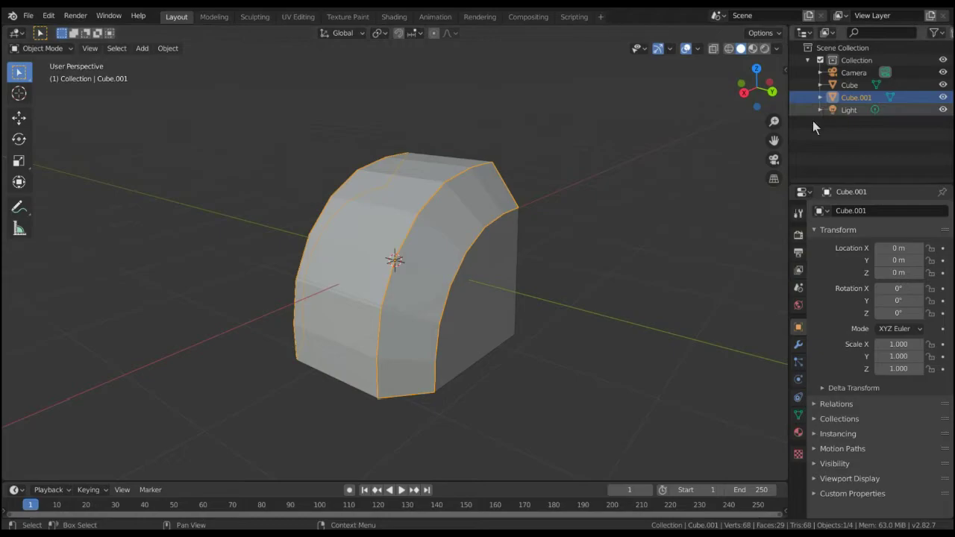
pyautogui.click(548, 260)
pyautogui.moveTo(549, 260); pyautogui.dragTo(582, 245, button='middle')
pyautogui.click(452, 238)
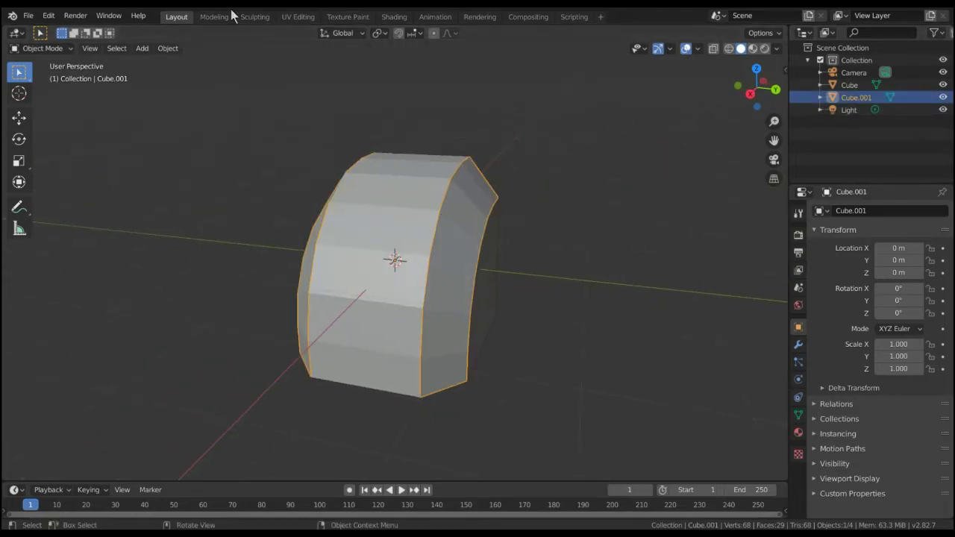
# Show Cube.001's material settings and preview materials in the viewport
pyautogui.click(799, 433)
pyautogui.scroll(-3, 862, 362)
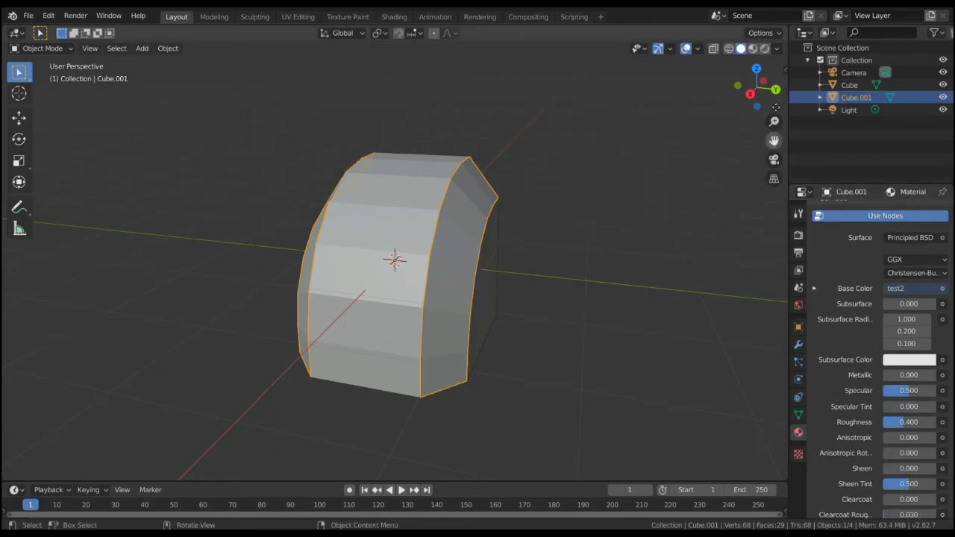
pyautogui.click(752, 48)
pyautogui.moveTo(597, 265)
pyautogui.mouseDown(button='middle')
pyautogui.moveTo(687, 242)
pyautogui.moveTo(632, 260)
pyautogui.moveTo(658, 284)
pyautogui.mouseUp(button='middle')
pyautogui.click(887, 361)
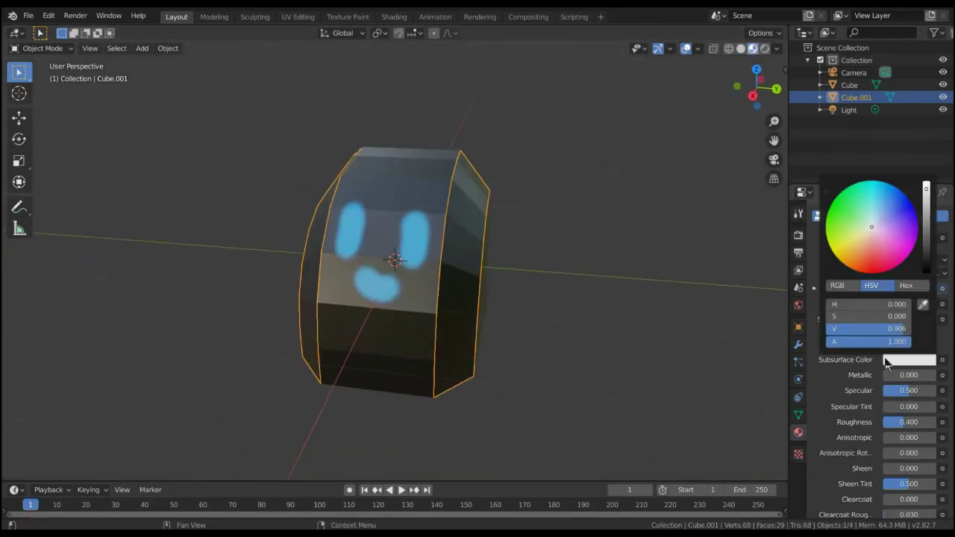
# Inspect the texture link on the material's Base Color
pyautogui.scroll(1, 860, 359)
pyautogui.click(904, 310)
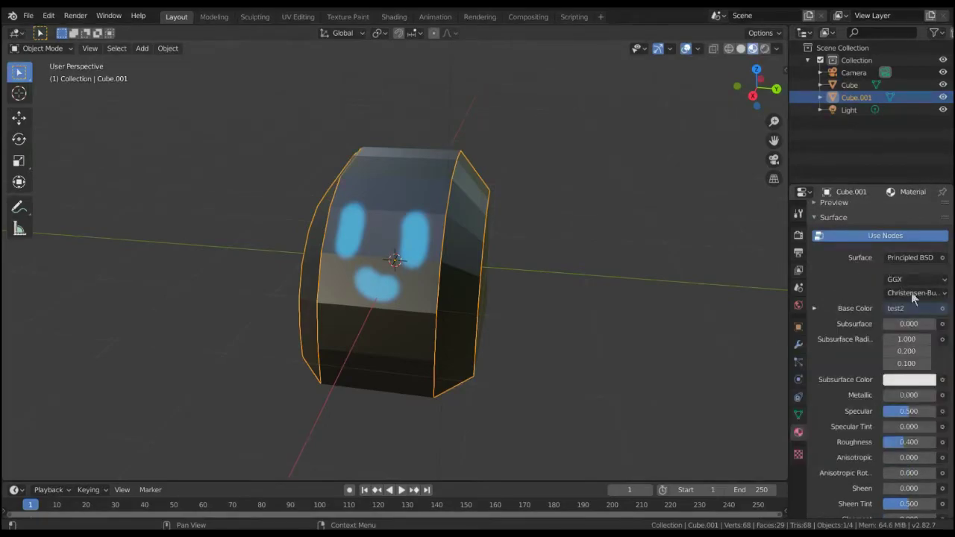
pyautogui.click(914, 309)
pyautogui.scroll(-3, 854, 321)
pyautogui.scroll(-6, 865, 356)
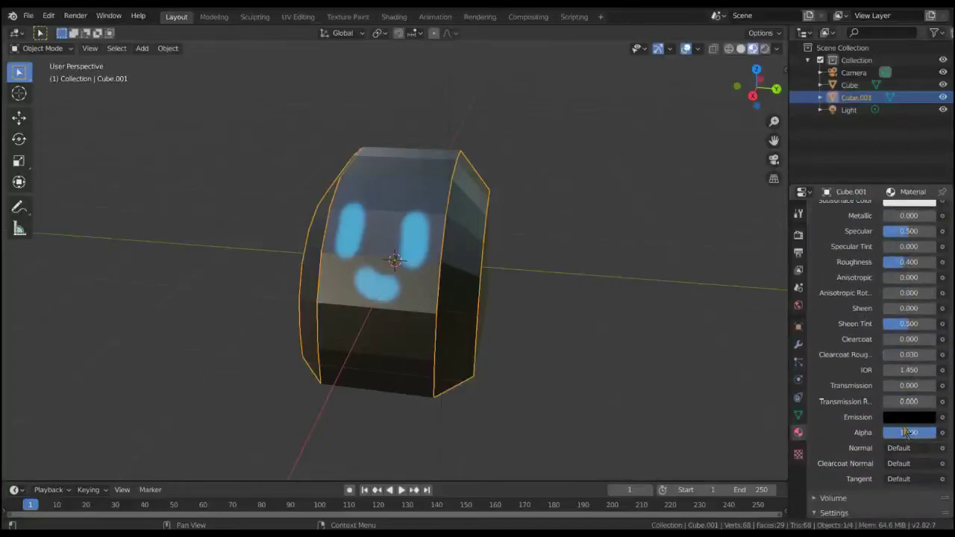
pyautogui.scroll(3, 838, 206)
pyautogui.scroll(4, 836, 223)
pyautogui.scroll(4, 835, 246)
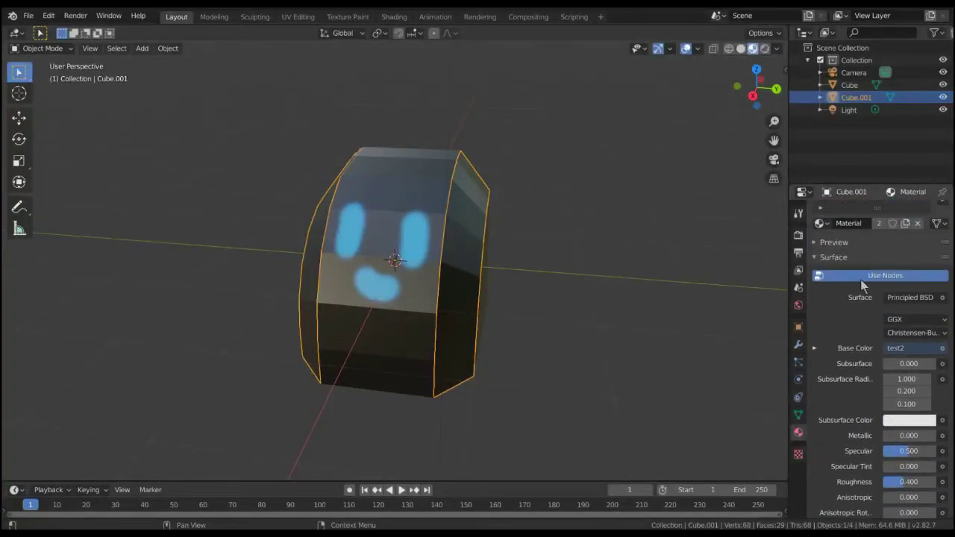
# Undo a trial red non-node tint to keep the painted face, then add a material slot
pyautogui.click(868, 275)
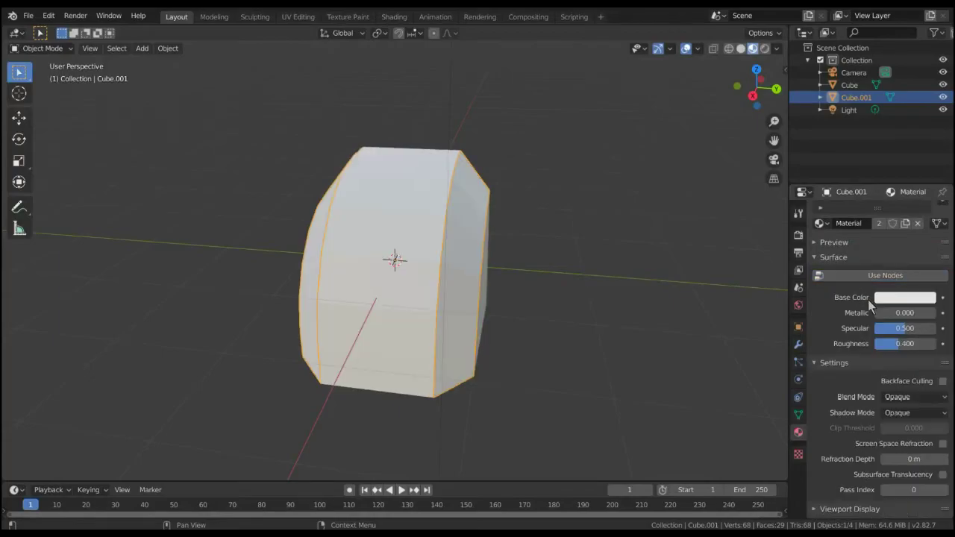
pyautogui.click(912, 297)
pyautogui.moveTo(851, 253)
pyautogui.mouseDown()
pyautogui.moveTo(905, 267)
pyautogui.moveTo(896, 242)
pyautogui.moveTo(858, 242)
pyautogui.moveTo(874, 198)
pyautogui.mouseUp()
pyautogui.scroll(2, 851, 258)
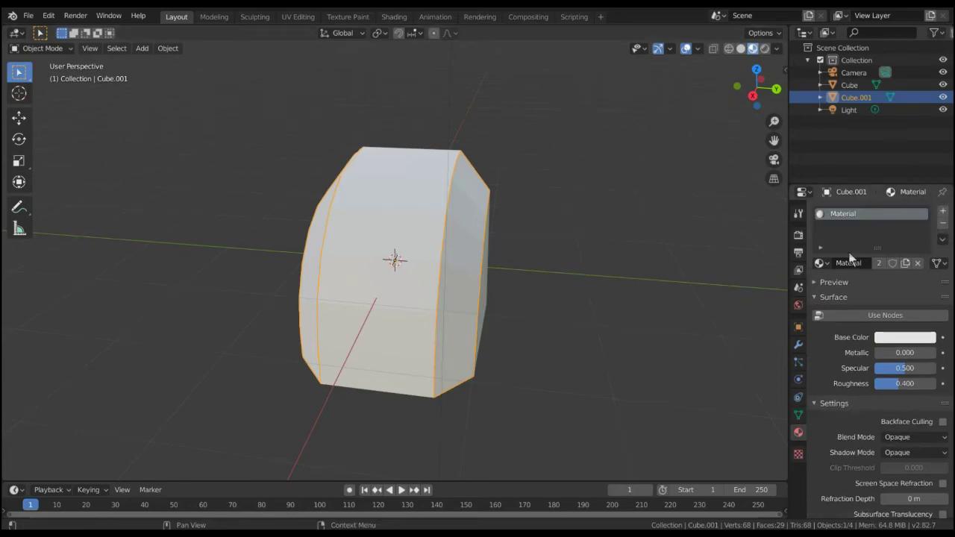
pyautogui.hotkey('ctrl', 'z')
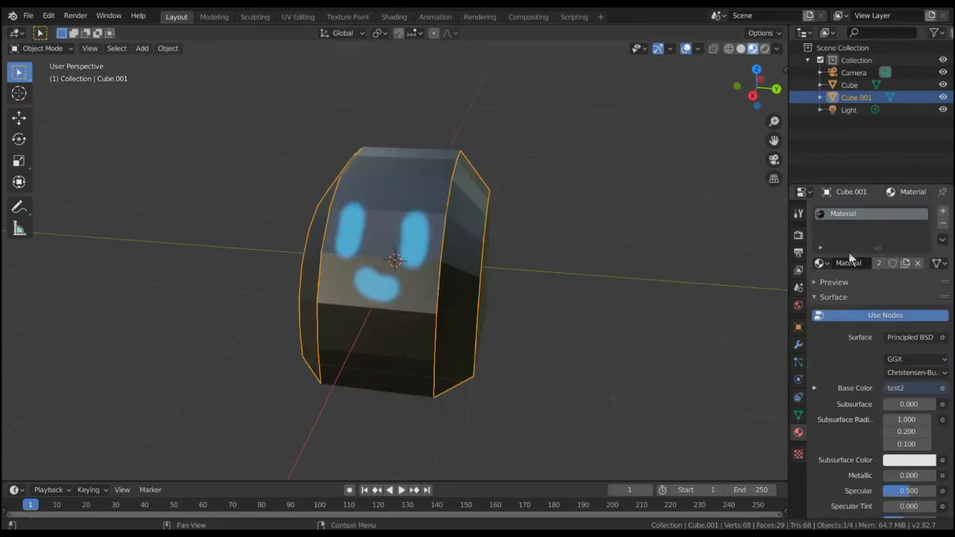
pyautogui.click(819, 264)
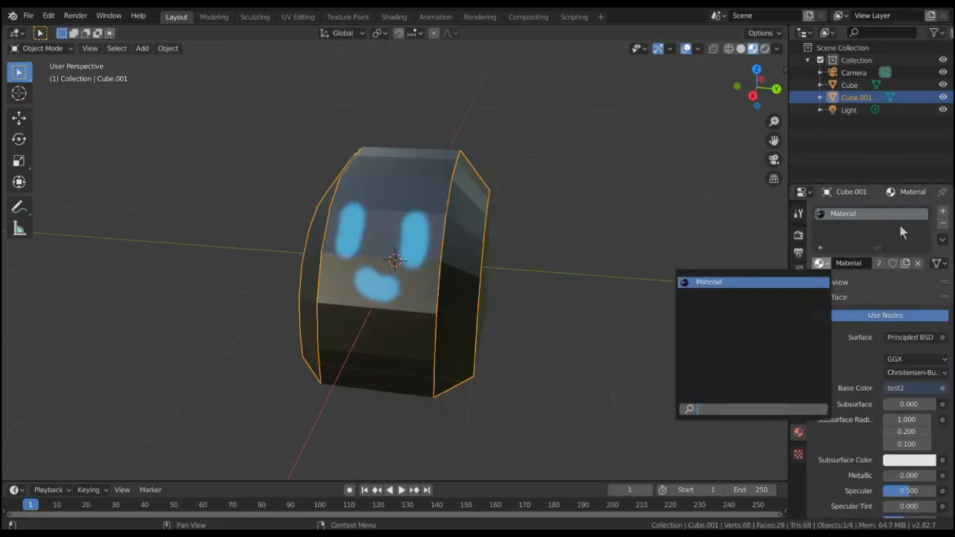
pyautogui.click(943, 211)
# Replace the band's shared material with a new Material.001, with Use Nodes off
pyautogui.click(862, 214)
pyautogui.click(942, 224)
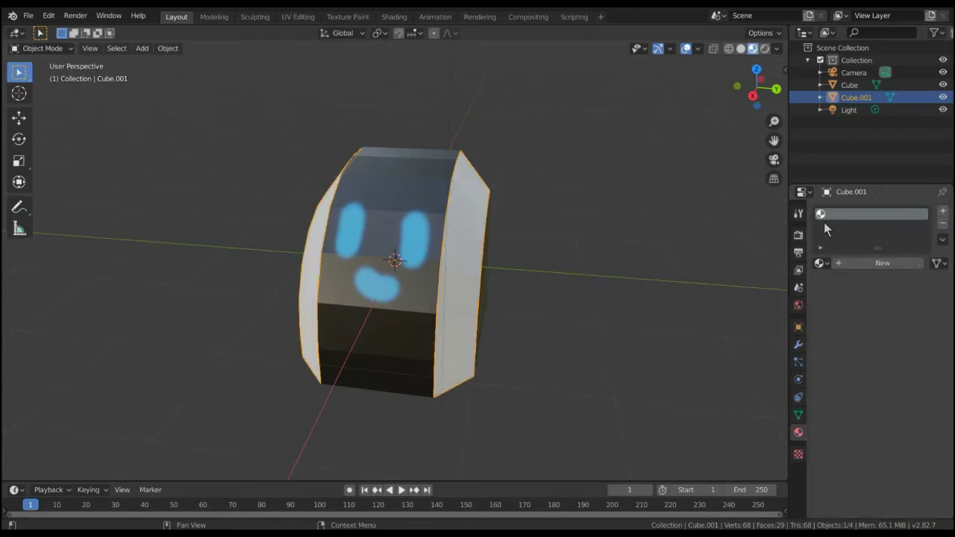
pyautogui.click(871, 265)
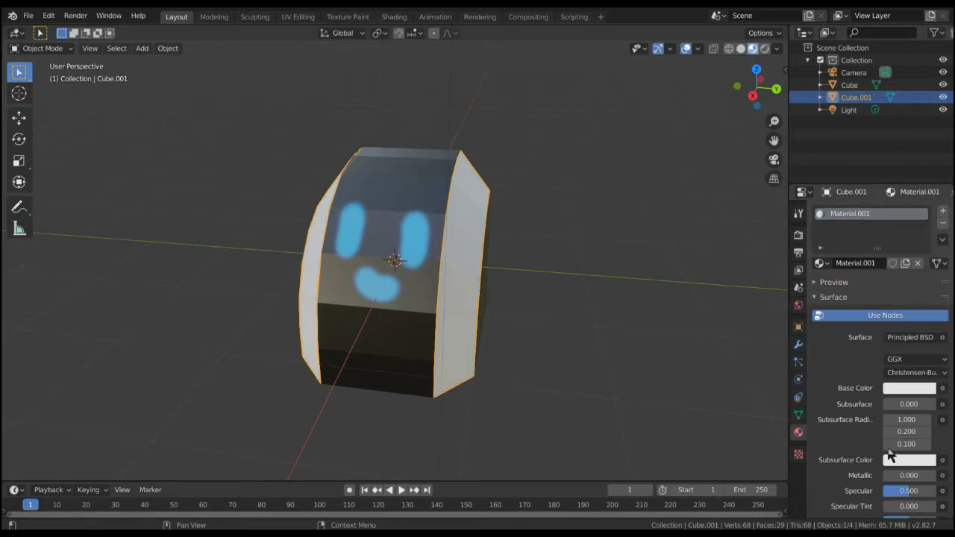
pyautogui.click(905, 389)
pyautogui.click(875, 317)
# Set Material.001's base colour to a saturated blue
pyautogui.click(880, 338)
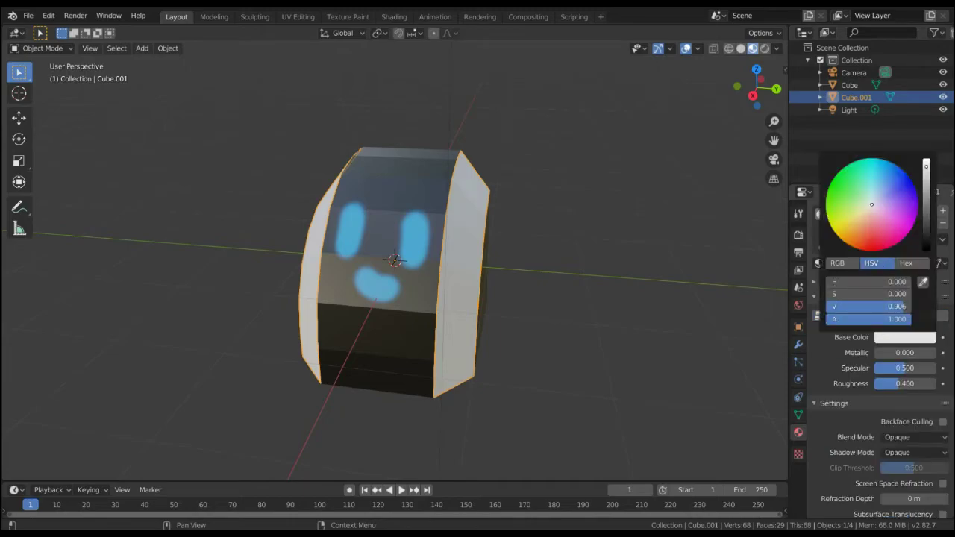
pyautogui.moveTo(872, 204)
pyautogui.mouseDown()
pyautogui.moveTo(878, 159)
pyautogui.moveTo(890, 167)
pyautogui.mouseUp()
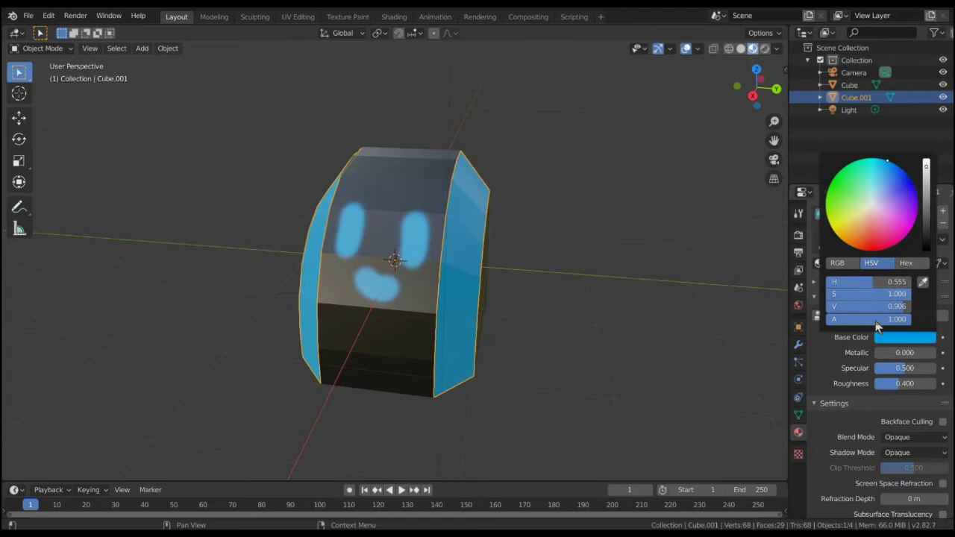
pyautogui.press('BackSpace')
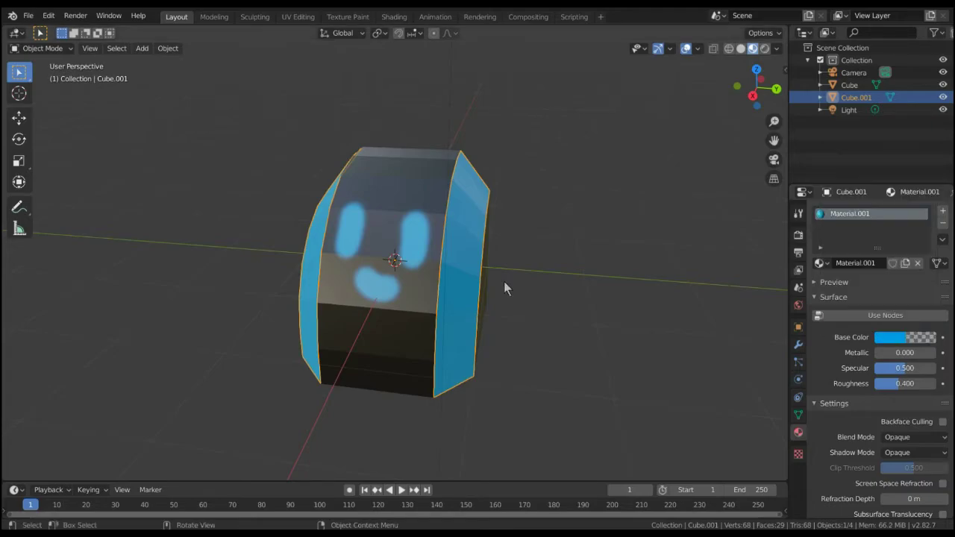
pyautogui.moveTo(505, 287); pyautogui.dragTo(578, 263, button='middle')
pyautogui.click(879, 340)
pyautogui.moveTo(862, 320); pyautogui.dragTo(910, 319)
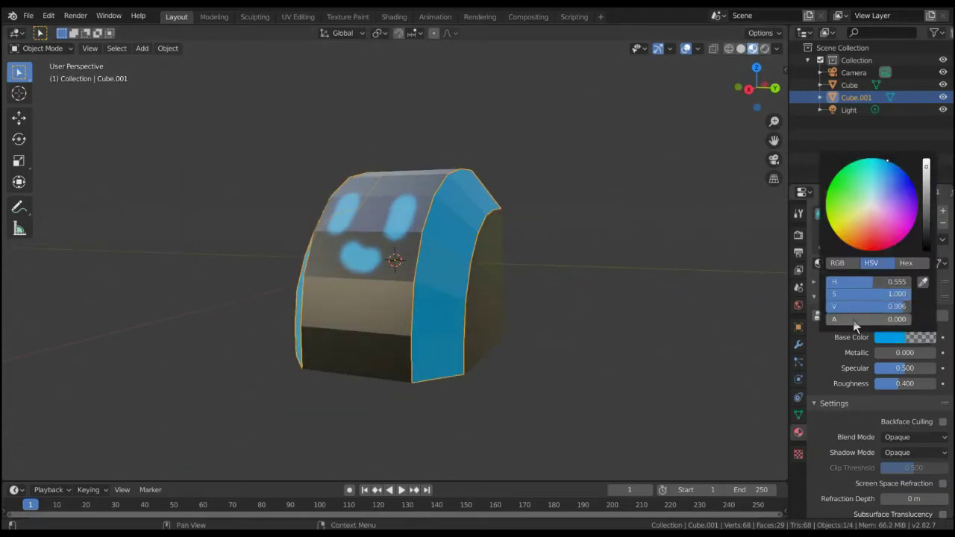
# Set roughness to 1.000 and metallic to about 0.52, then deselect the band
pyautogui.scroll(-1, 850, 365)
pyautogui.click(905, 333)
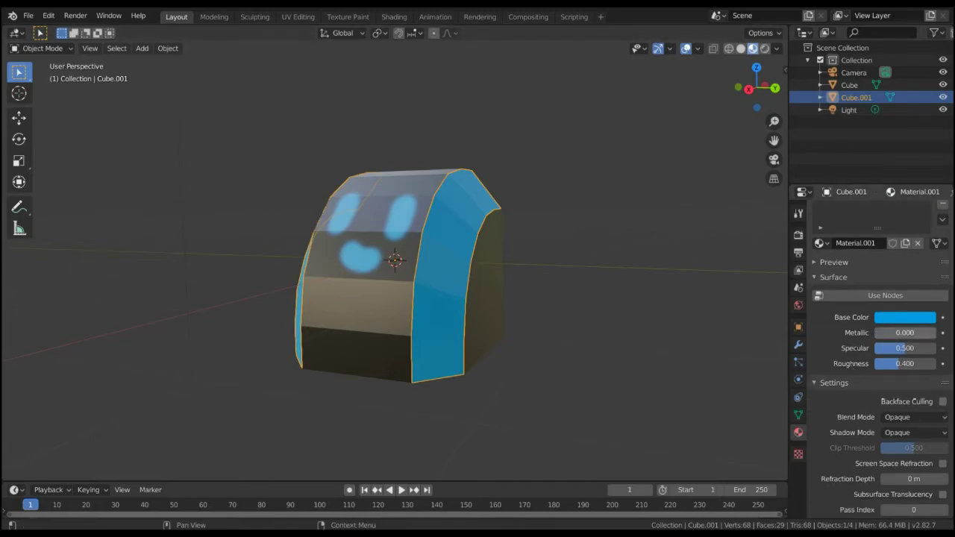
pyautogui.write('1')
pyautogui.press('Return')
pyautogui.moveTo(581, 298); pyautogui.dragTo(845, 361, button='middle')
pyautogui.click(891, 364)
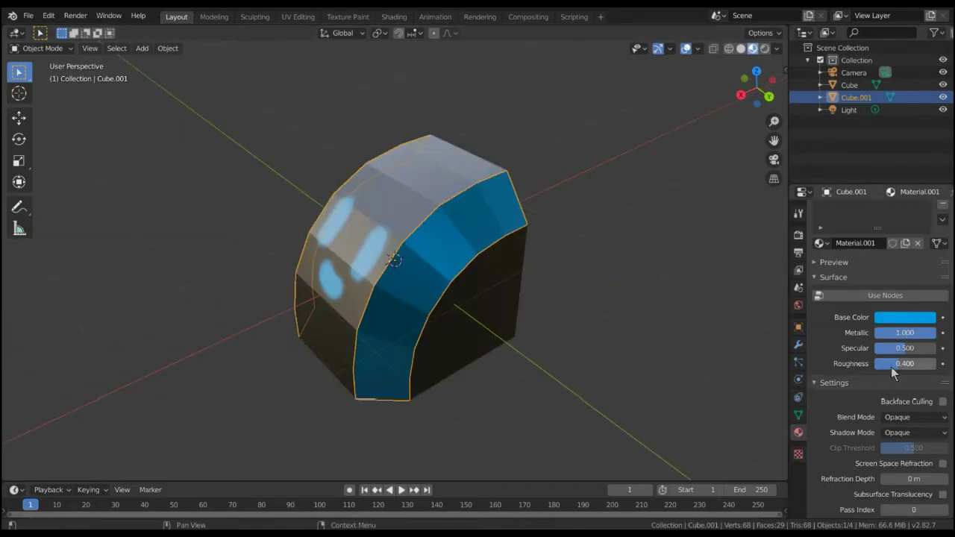
pyautogui.write('1')
pyautogui.press('Return')
pyautogui.moveTo(623, 334)
pyautogui.mouseDown(button='middle')
pyautogui.moveTo(617, 365)
pyautogui.moveTo(868, 365)
pyautogui.mouseUp(button='middle')
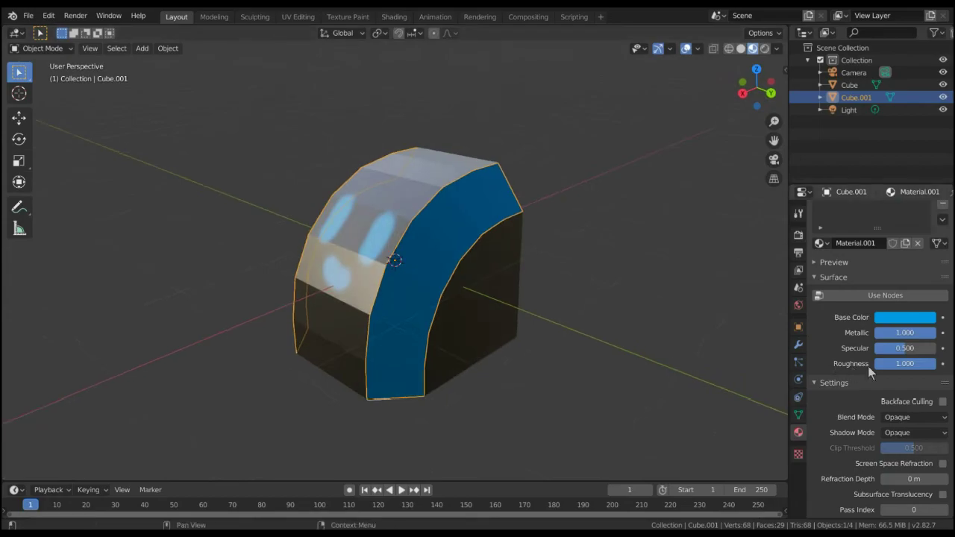
pyautogui.moveTo(905, 333)
pyautogui.mouseDown()
pyautogui.moveTo(843, 333)
pyautogui.moveTo(878, 338)
pyautogui.mouseUp()
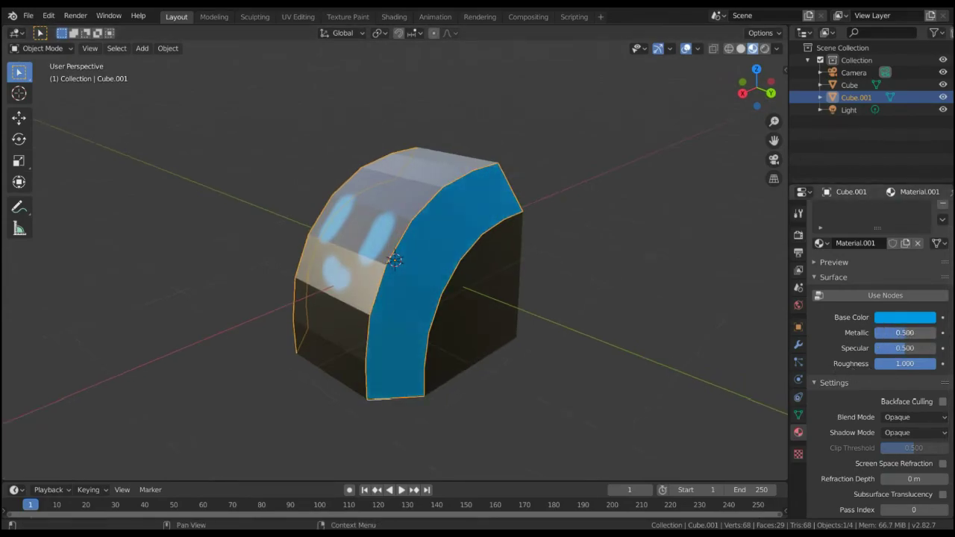
pyautogui.moveTo(567, 269)
pyautogui.mouseDown(button='middle')
pyautogui.moveTo(590, 271)
pyautogui.moveTo(459, 257)
pyautogui.mouseUp(button='middle')
pyautogui.click(602, 278)
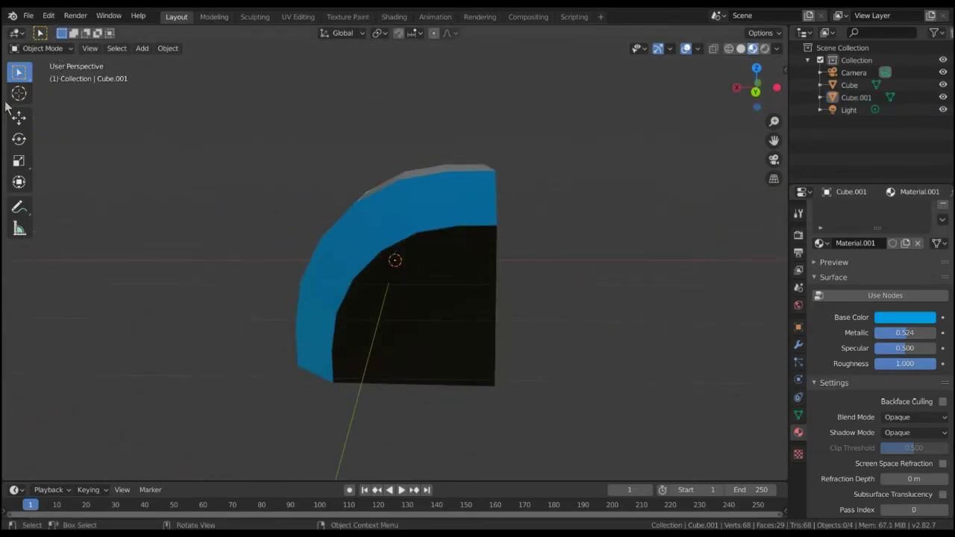
# Add a torus and rotate it about the X axis
pyautogui.click(141, 50)
pyautogui.moveTo(158, 63)
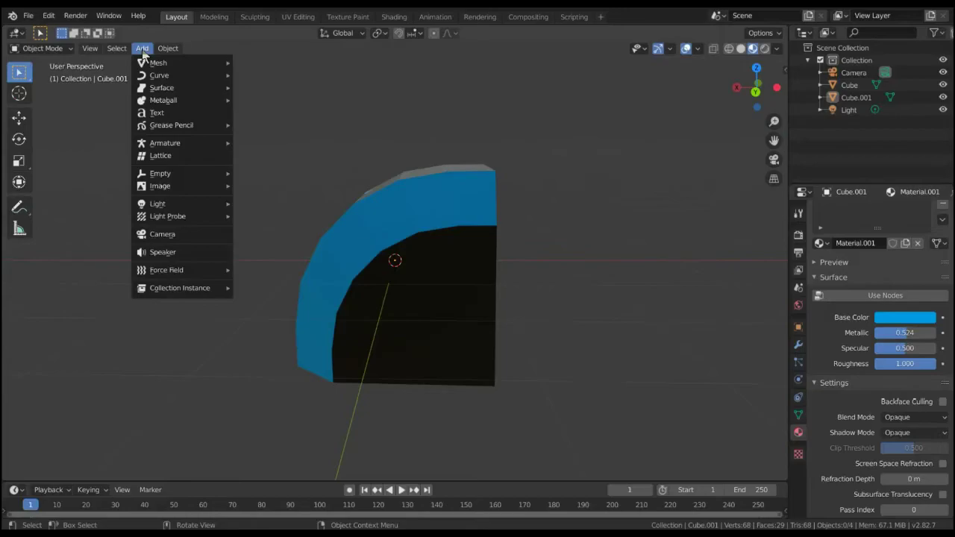
pyautogui.click(259, 149)
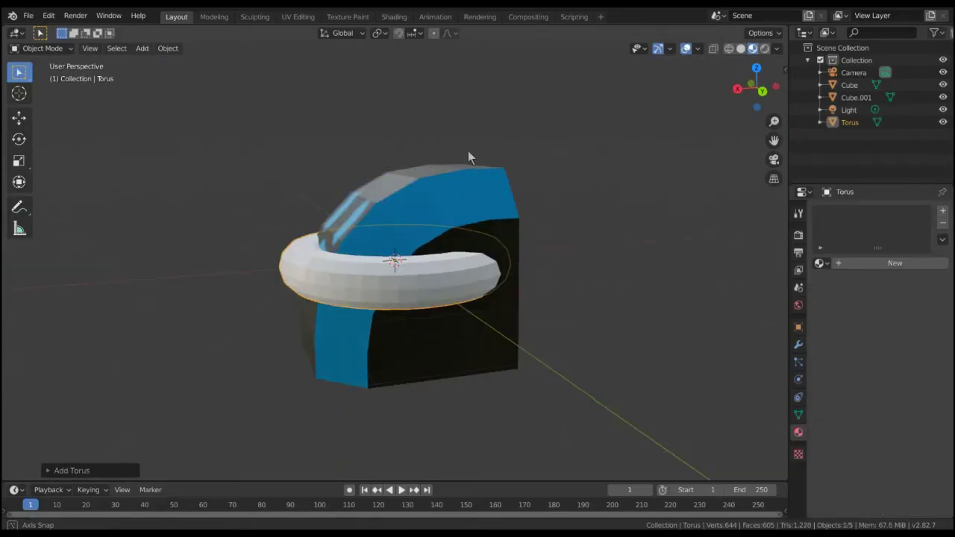
pyautogui.moveTo(470, 154); pyautogui.dragTo(520, 155, button='middle')
pyautogui.press('r')
pyautogui.press('x')
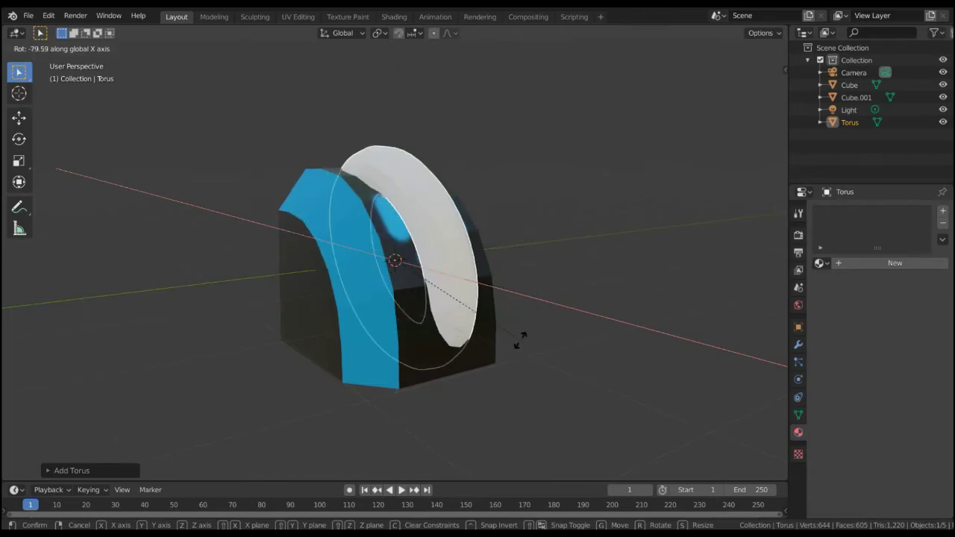
pyautogui.click(503, 371)
pyautogui.click(109, 468)
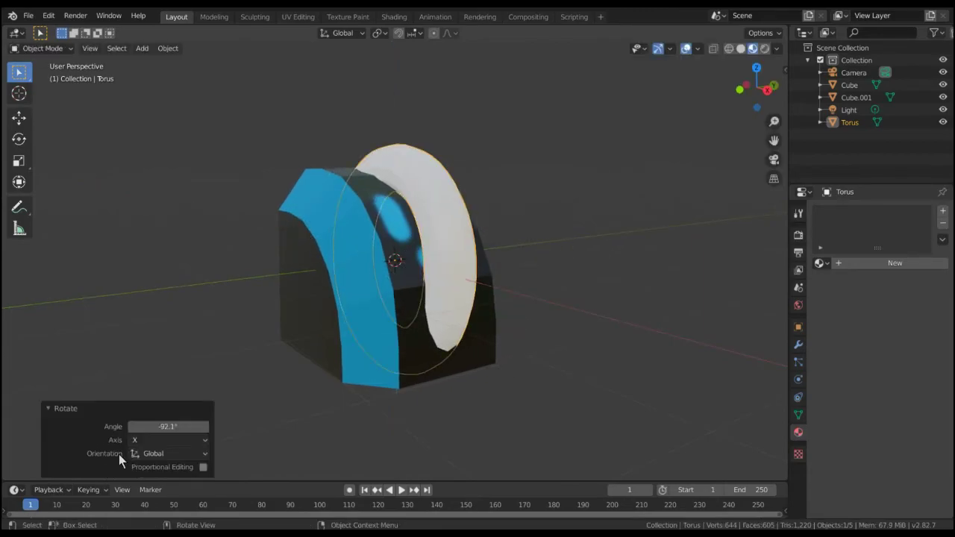
pyautogui.click(157, 427)
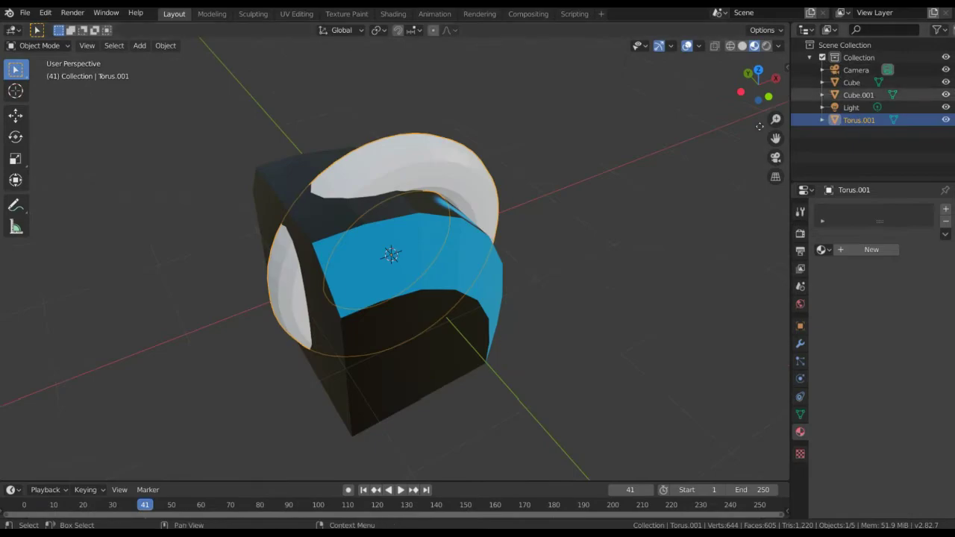
pyautogui.moveTo(580, 201); pyautogui.dragTo(495, 180, button='middle')
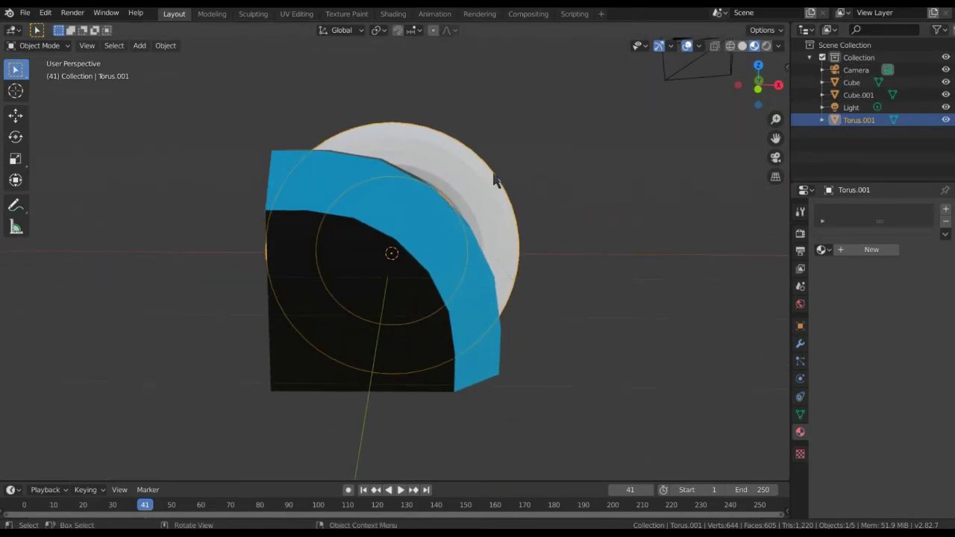
# Scale the torus to 0.392, move it along X and Z, then scale to 0.810
pyautogui.press('s')
pyautogui.click(420, 215)
pyautogui.moveTo(490, 183)
pyautogui.mouseDown(button='middle')
pyautogui.moveTo(672, 192)
pyautogui.moveTo(638, 194)
pyautogui.moveTo(685, 178)
pyautogui.mouseUp(button='middle')
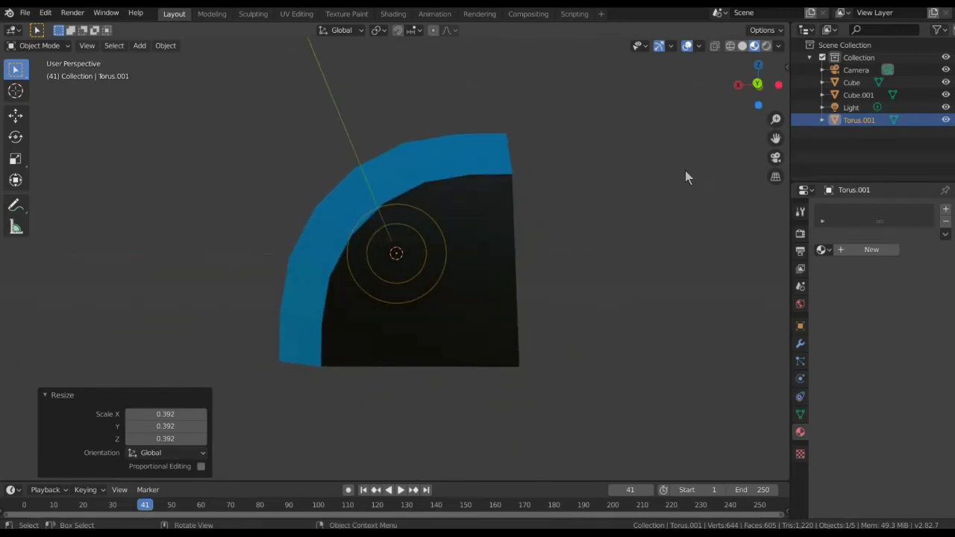
pyautogui.press('g')
pyautogui.press('x')
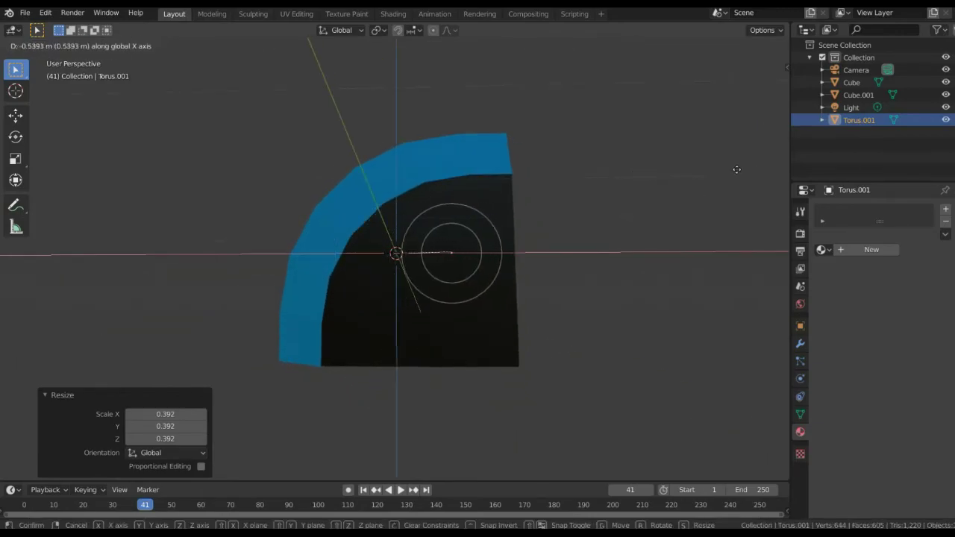
pyautogui.click(737, 169)
pyautogui.press('g')
pyautogui.press('z')
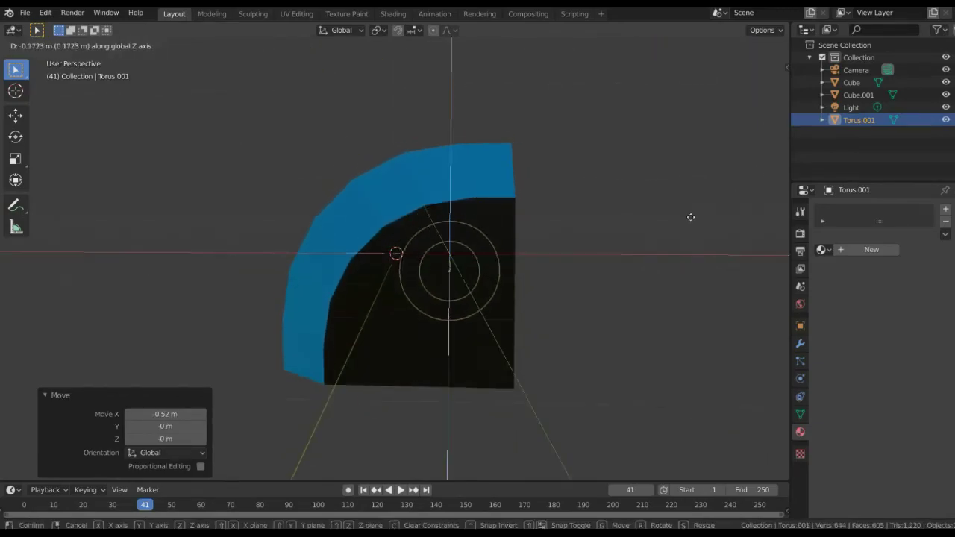
pyautogui.click(689, 237)
pyautogui.moveTo(689, 236)
pyautogui.mouseDown(button='middle')
pyautogui.moveTo(587, 240)
pyautogui.moveTo(658, 235)
pyautogui.moveTo(693, 216)
pyautogui.moveTo(543, 247)
pyautogui.moveTo(580, 253)
pyautogui.moveTo(559, 247)
pyautogui.mouseUp(button='middle')
pyautogui.press('s')
pyautogui.click(655, 215)
# Stretch the torus 13.570 along Y, shift it along X, and lower it 0.191 m
pyautogui.press('s')
pyautogui.press('y')
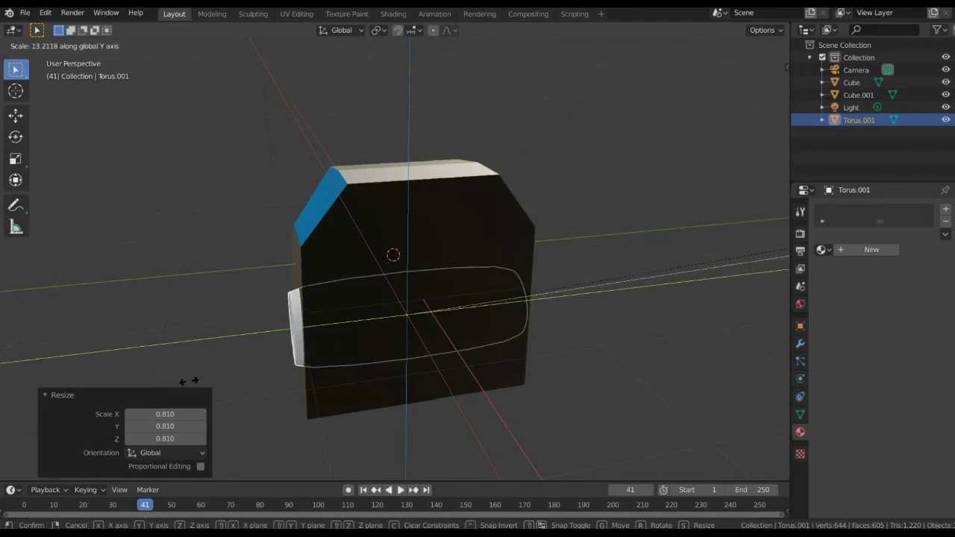
pyautogui.click(250, 367)
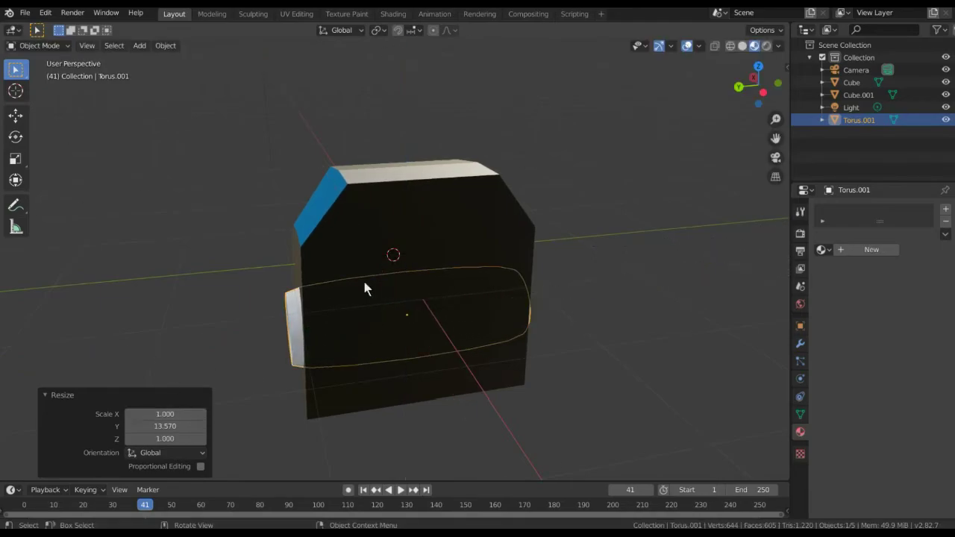
pyautogui.moveTo(643, 312)
pyautogui.mouseDown(button='middle')
pyautogui.moveTo(565, 306)
pyautogui.moveTo(677, 274)
pyautogui.moveTo(689, 297)
pyautogui.mouseUp(button='middle')
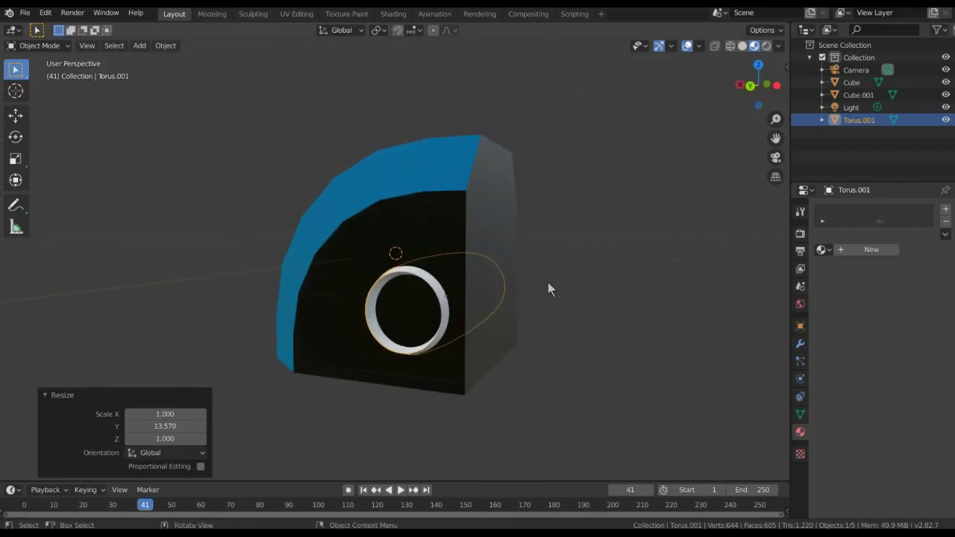
pyautogui.moveTo(548, 283)
pyautogui.mouseDown(button='middle')
pyautogui.moveTo(579, 291)
pyautogui.moveTo(564, 238)
pyautogui.mouseUp(button='middle')
pyautogui.moveTo(528, 274); pyautogui.dragTo(521, 278, button='middle')
pyautogui.press('g')
pyautogui.press('x')
pyautogui.click(526, 278)
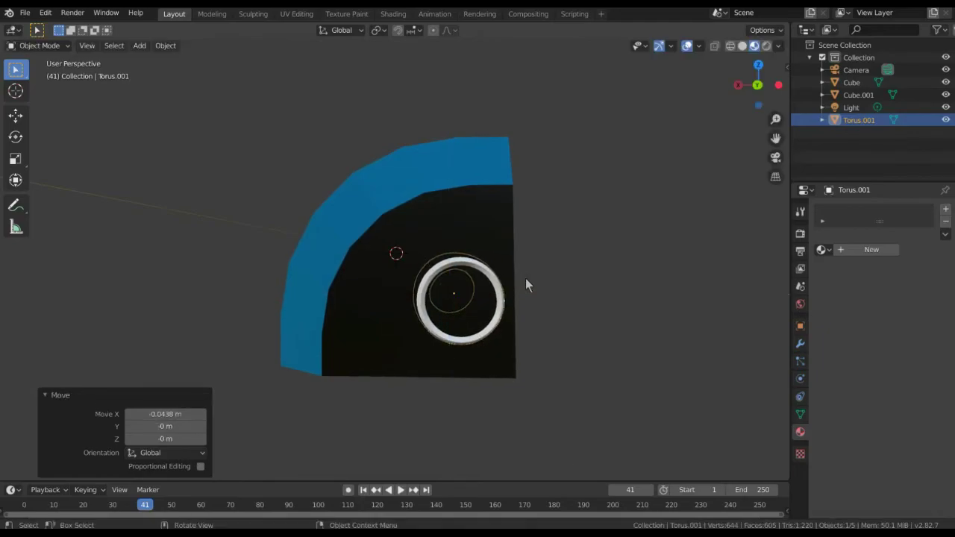
pyautogui.press('g')
pyautogui.press('z')
pyautogui.click(570, 271)
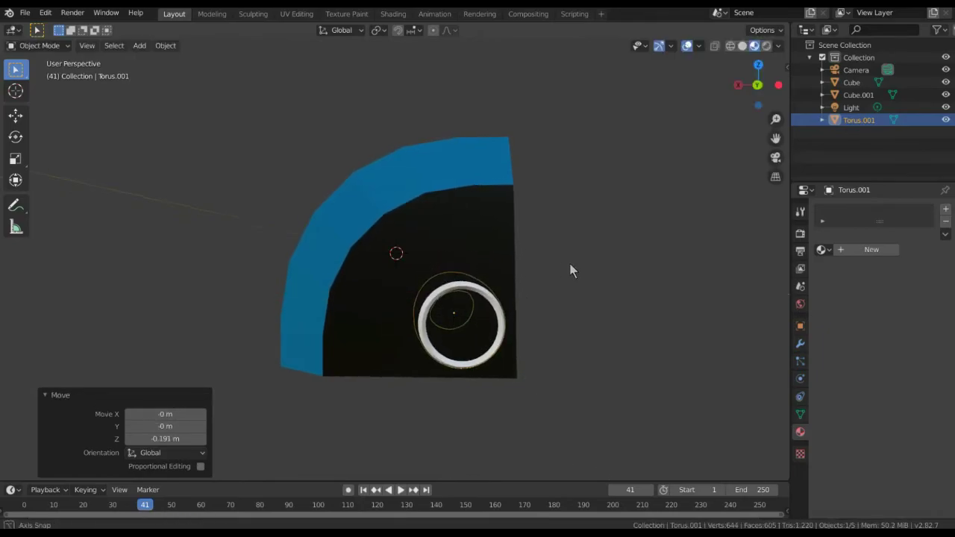
pyautogui.moveTo(570, 271); pyautogui.dragTo(514, 293, button='middle')
pyautogui.moveTo(591, 180); pyautogui.dragTo(588, 212, button='middle')
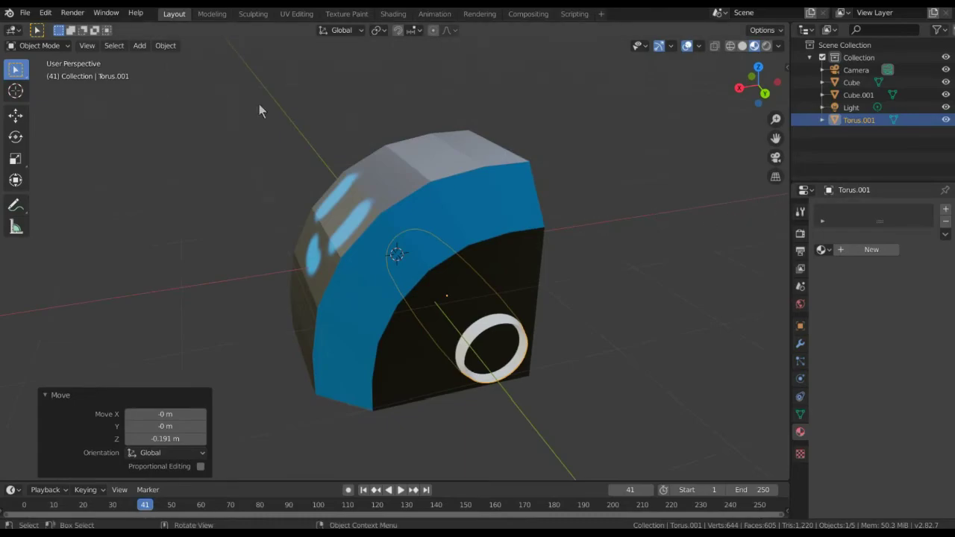
# Add a cylinder and rotate it exactly 90° about the X axis
pyautogui.click(144, 47)
pyautogui.moveTo(156, 60)
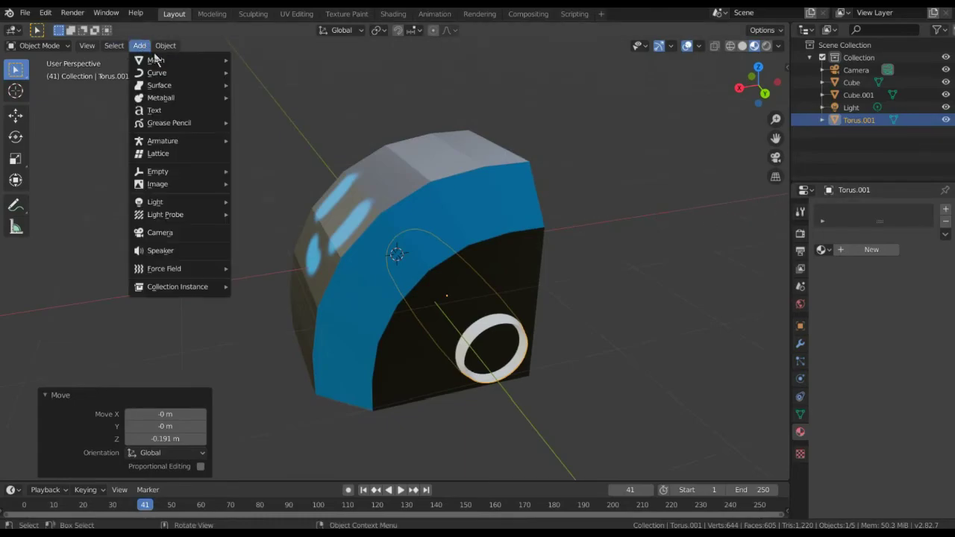
pyautogui.click(275, 123)
pyautogui.moveTo(433, 123); pyautogui.dragTo(500, 109, button='middle')
pyautogui.press('r')
pyautogui.press('x')
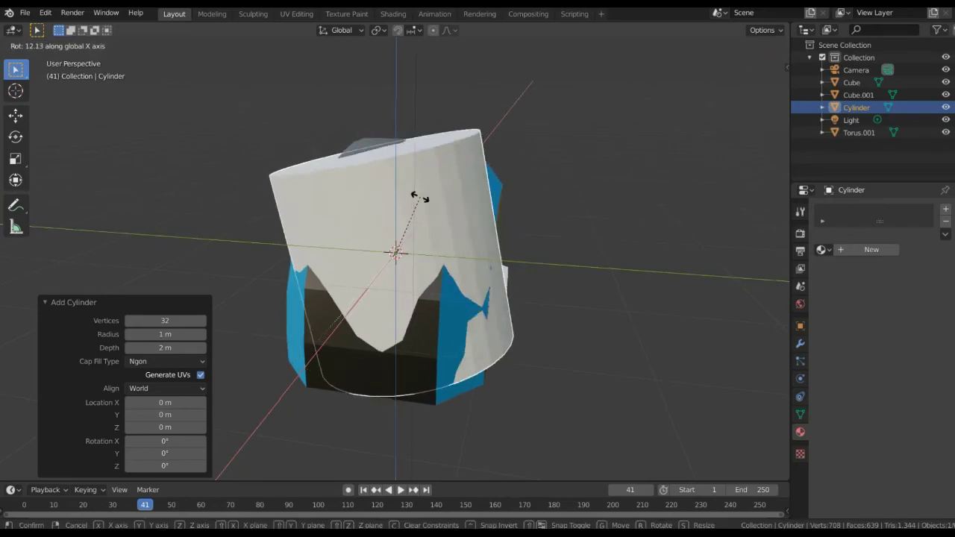
pyautogui.click(375, 238)
pyautogui.click(184, 426)
pyautogui.write('90')
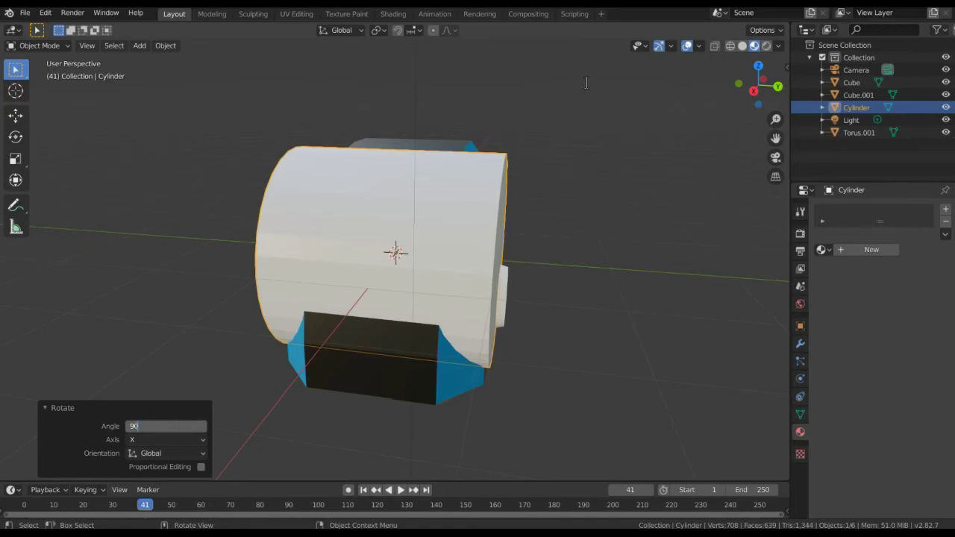
pyautogui.press('Return')
# Shrink the cylinder to 0.323 and shift it left along X
pyautogui.click(579, 204)
pyautogui.moveTo(580, 204)
pyautogui.mouseDown(button='middle')
pyautogui.moveTo(633, 197)
pyautogui.moveTo(439, 203)
pyautogui.moveTo(602, 196)
pyautogui.mouseUp(button='middle')
pyautogui.click(438, 203)
pyautogui.press('s')
pyautogui.click(462, 251)
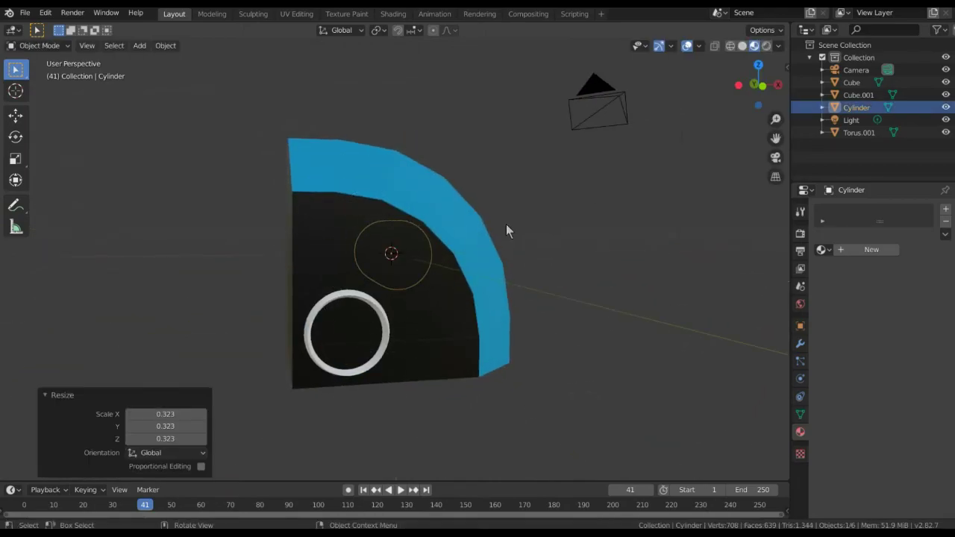
pyautogui.moveTo(506, 223); pyautogui.dragTo(497, 223, button='middle')
pyautogui.press('g')
pyautogui.press('x')
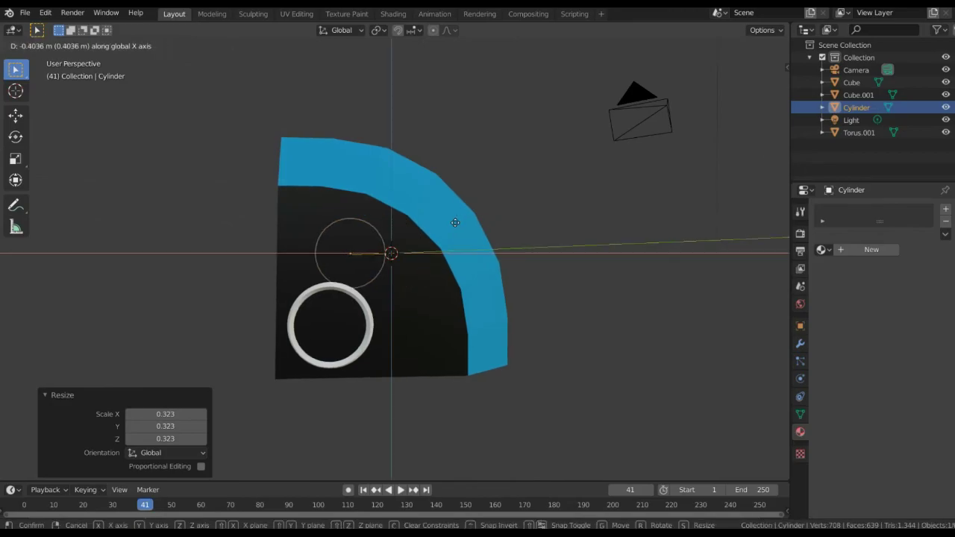
pyautogui.click(440, 229)
# In front orthographic view, line the cylinder up with the ring along Z and scale it to 0.819
pyautogui.press('g')
pyautogui.press('z')
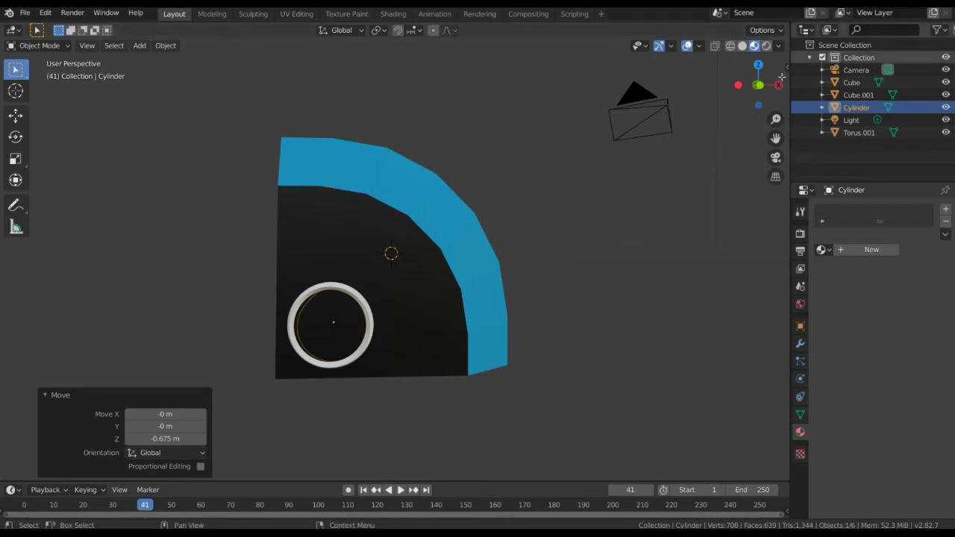
pyautogui.click(758, 85)
pyautogui.press('g')
pyautogui.press('z')
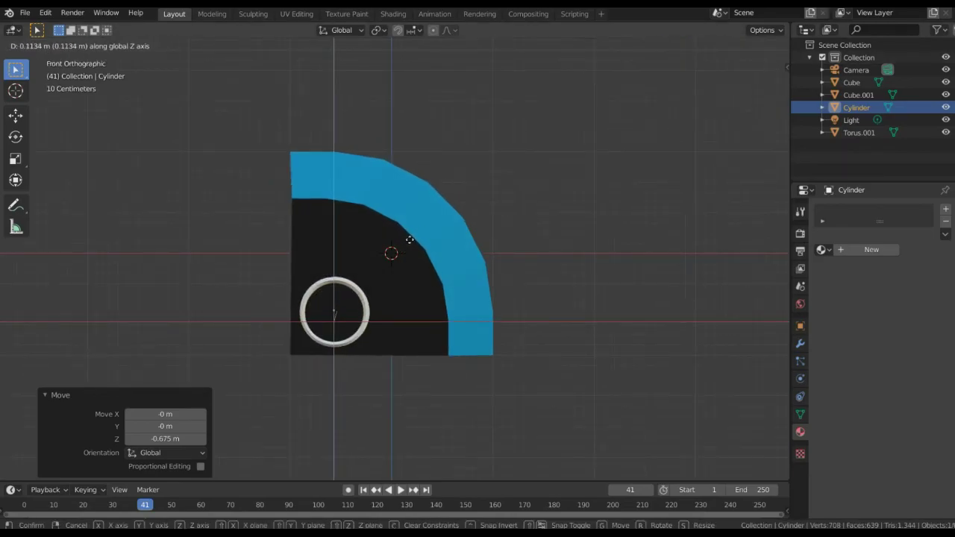
pyautogui.click(408, 237)
pyautogui.press('s')
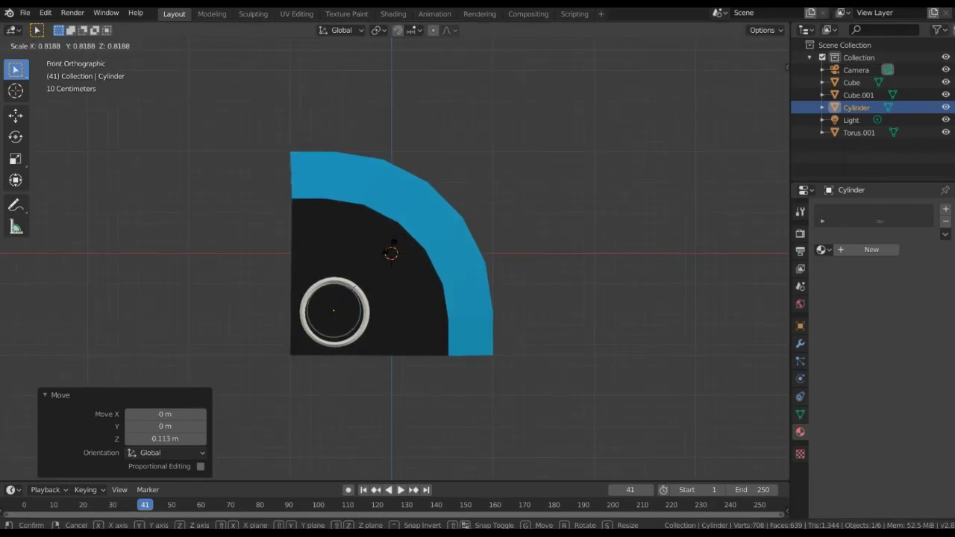
pyautogui.click(391, 252)
# Centre the cylinder in the ring and stretch it 4.255 along Y
pyautogui.press('g')
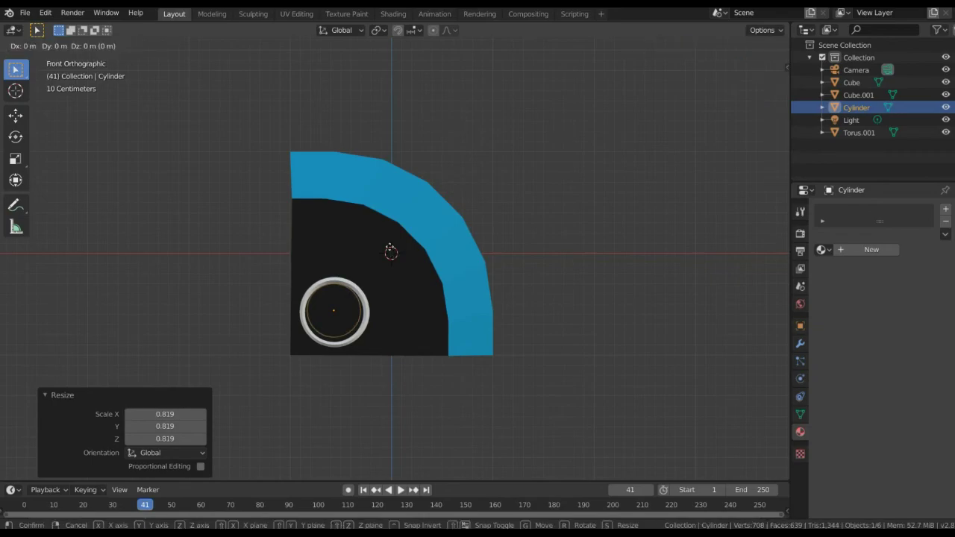
pyautogui.press('z')
pyautogui.press('x')
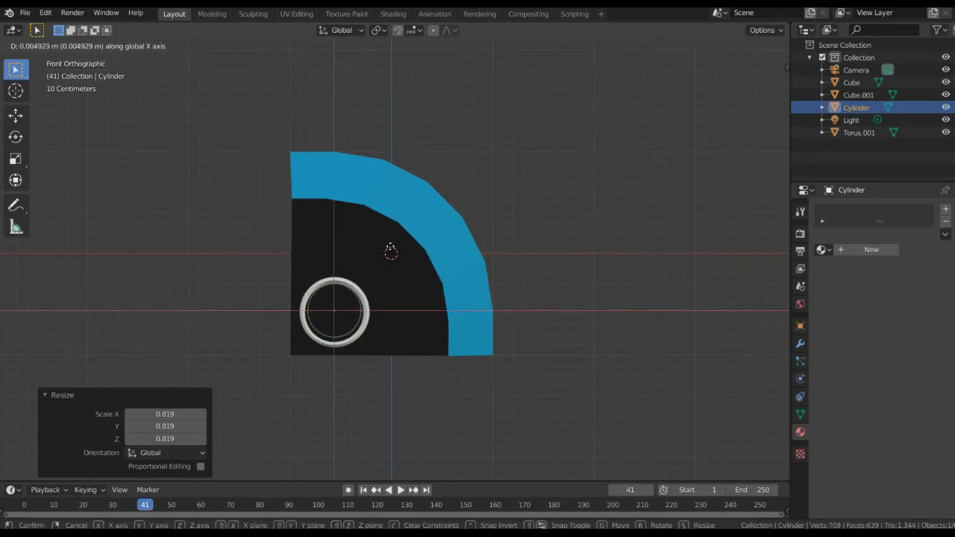
pyautogui.press('z')
pyautogui.press('Return')
pyautogui.moveTo(455, 239); pyautogui.dragTo(510, 247, button='middle')
pyautogui.press('s')
pyautogui.press('y')
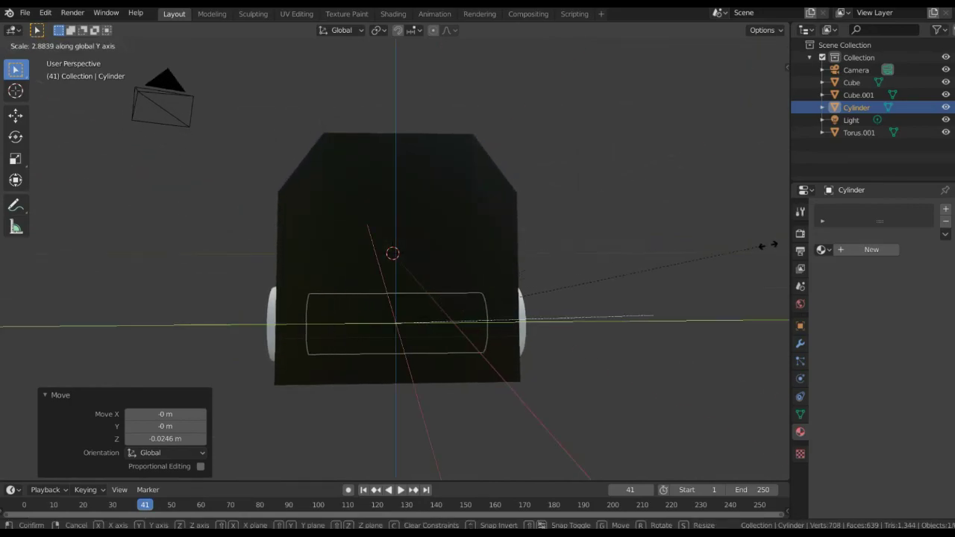
pyautogui.click(166, 247)
pyautogui.moveTo(165, 247)
pyautogui.mouseDown(button='middle')
pyautogui.moveTo(270, 249)
pyautogui.moveTo(280, 281)
pyautogui.mouseUp(button='middle')
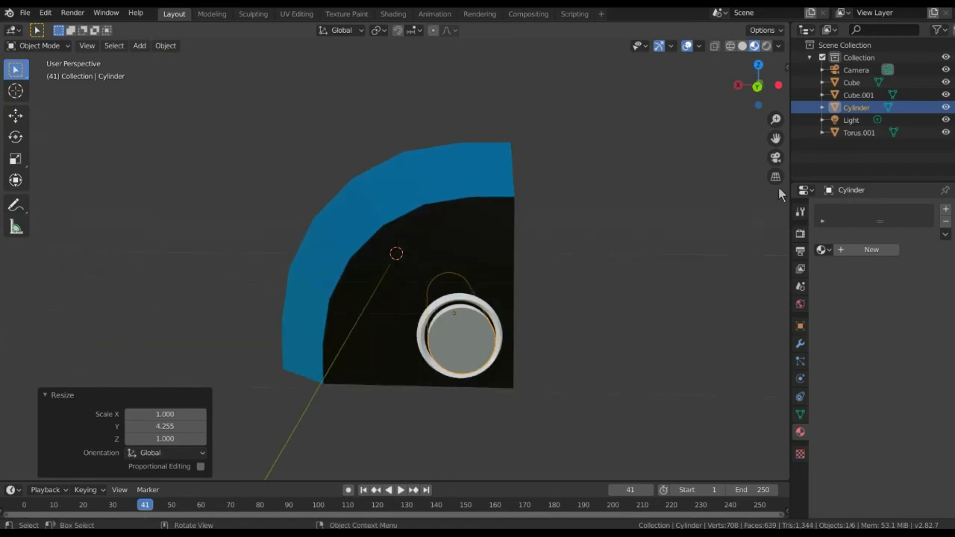
# Create Material.003 for the cylinder with a dark grey base colour
pyautogui.click(870, 250)
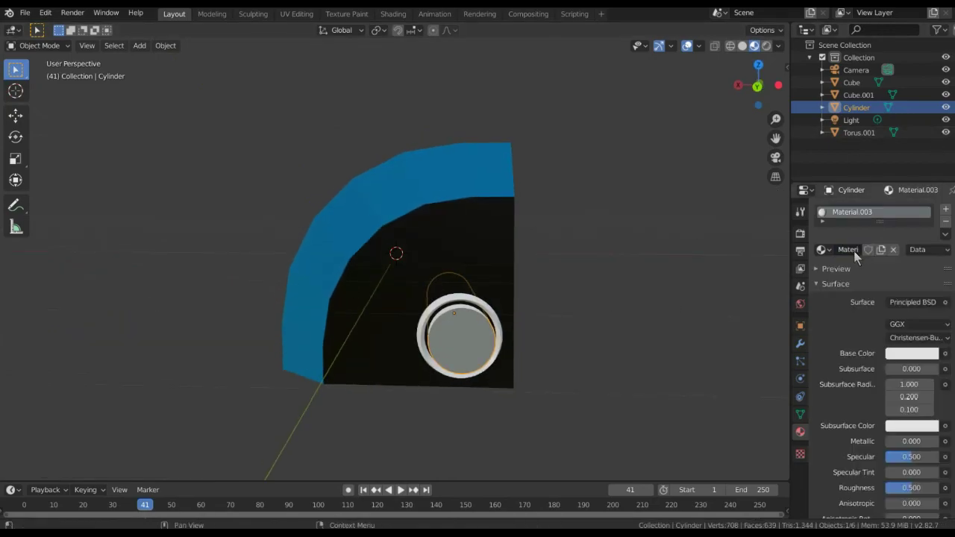
pyautogui.click(897, 356)
pyautogui.moveTo(879, 220); pyautogui.dragTo(875, 220)
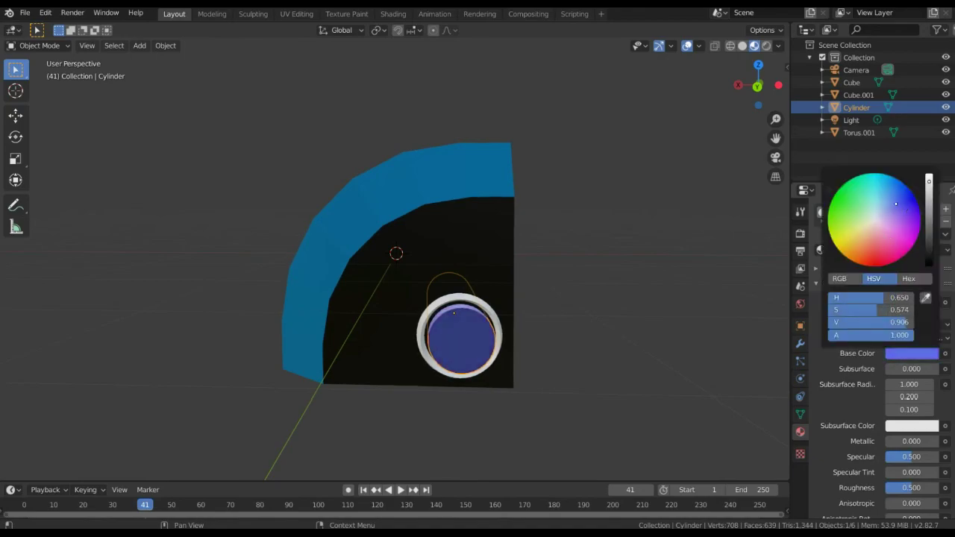
pyautogui.moveTo(929, 181); pyautogui.dragTo(929, 216)
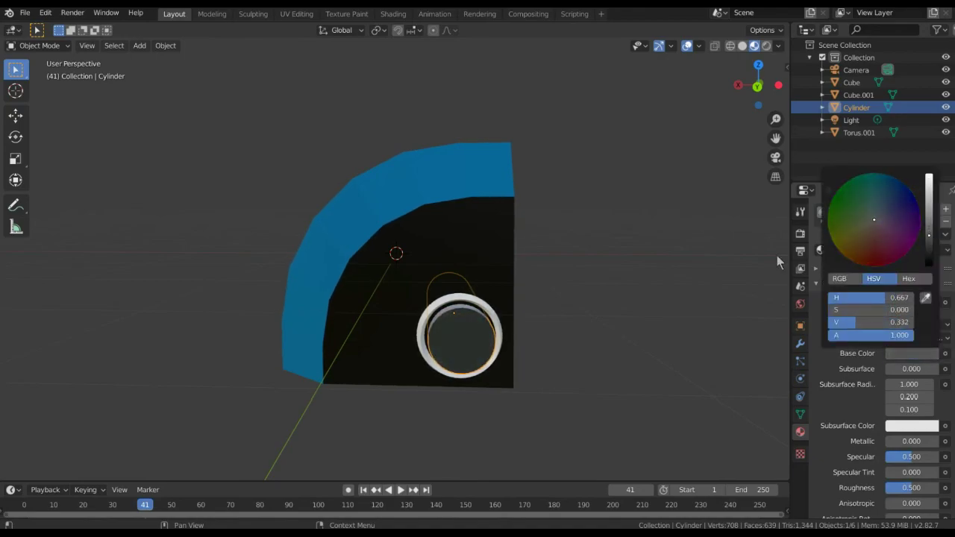
# Zoom out to the whole scene and box-select the model's parts and camera
pyautogui.moveTo(631, 269)
pyautogui.mouseDown(button='middle')
pyautogui.moveTo(734, 280)
pyautogui.moveTo(903, 34)
pyautogui.mouseUp(button='middle')
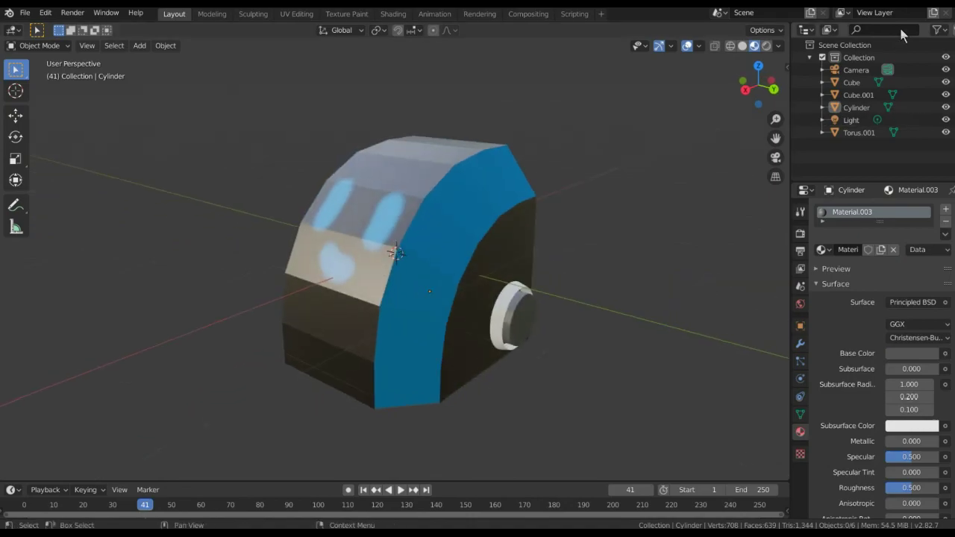
pyautogui.moveTo(539, 341)
pyautogui.mouseDown(button='middle')
pyautogui.moveTo(549, 284)
pyautogui.moveTo(573, 284)
pyautogui.mouseUp(button='middle')
pyautogui.moveTo(422, 160); pyautogui.dragTo(592, 226)
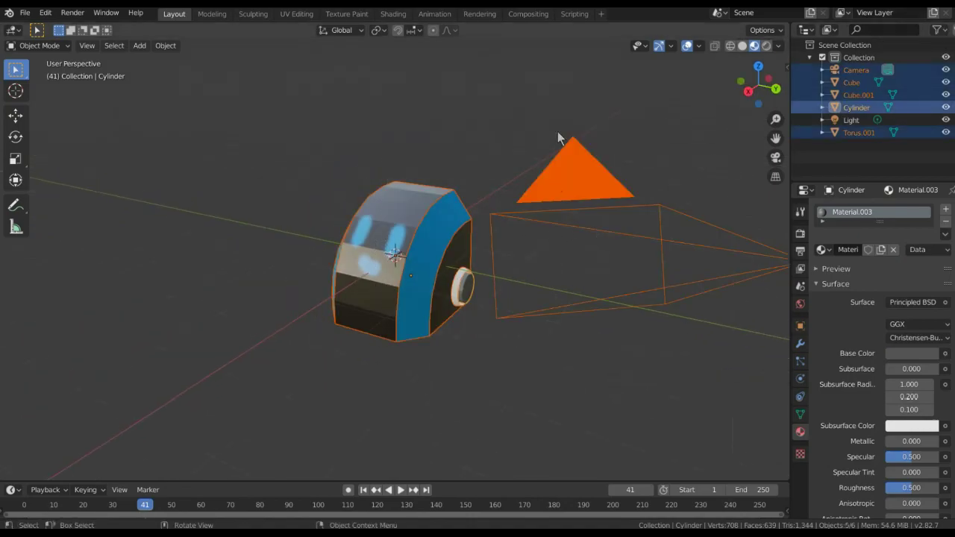